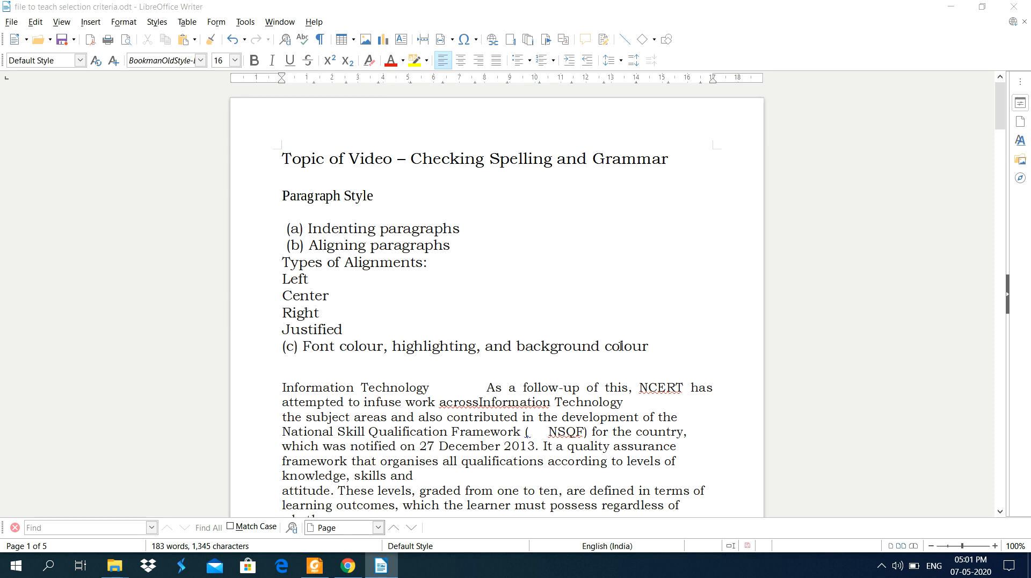
# Step: Remove the line breaks after "whether", "knowledge, skills and" and "terms of" in the Information Technology paragraph so its text runs on
pyautogui.scroll(-3, 621, 345)
pyautogui.scroll(1, 575, 250)
pyautogui.click(481, 157)
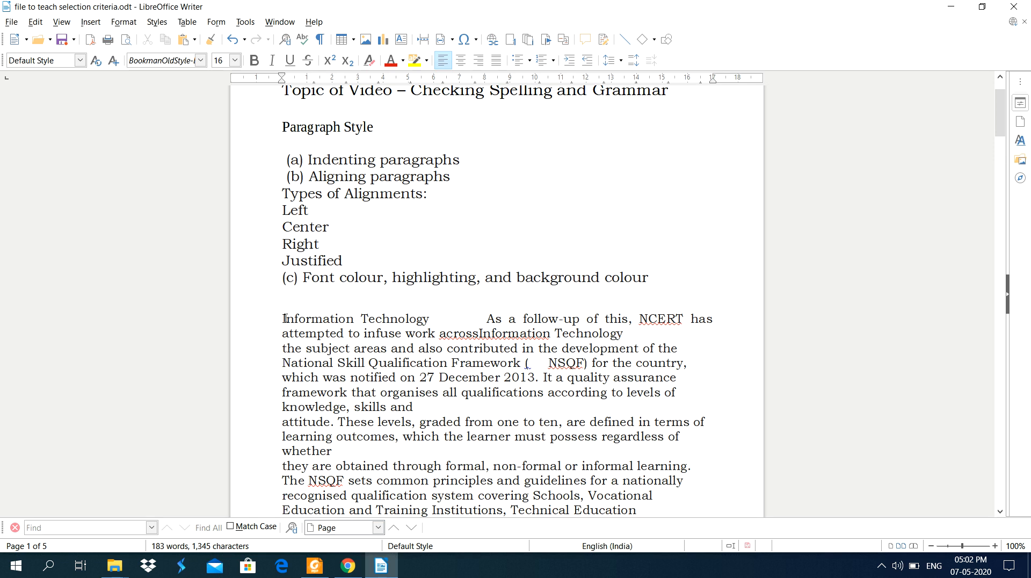
pyautogui.moveTo(285, 319); pyautogui.dragTo(403, 420)
pyautogui.scroll(-1, 355, 344)
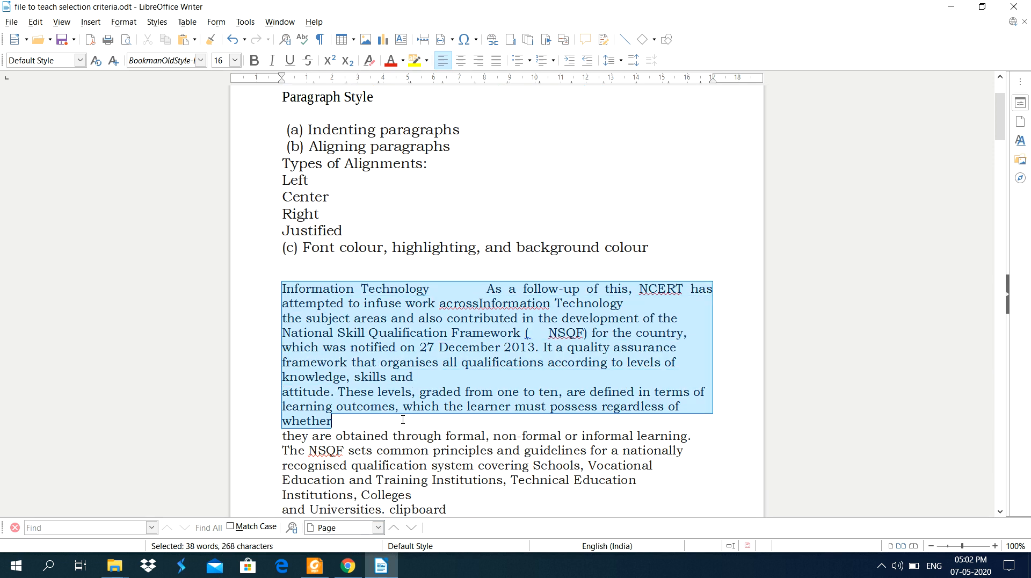
pyautogui.click(403, 419)
pyautogui.press('Delete')
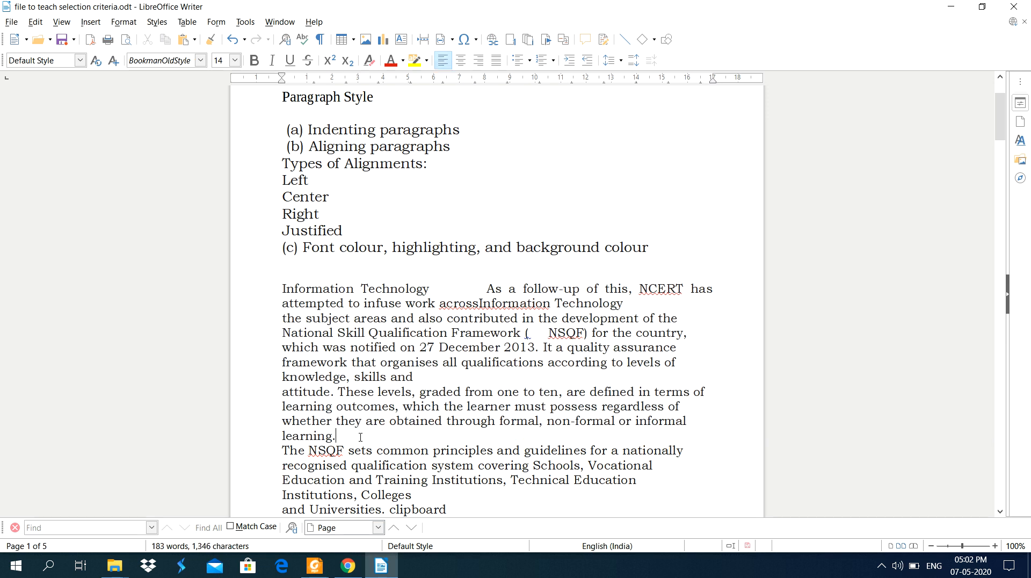
pyautogui.tripleClick(360, 437)
pyautogui.click(418, 376)
pyautogui.press('Delete')
pyautogui.click(435, 394)
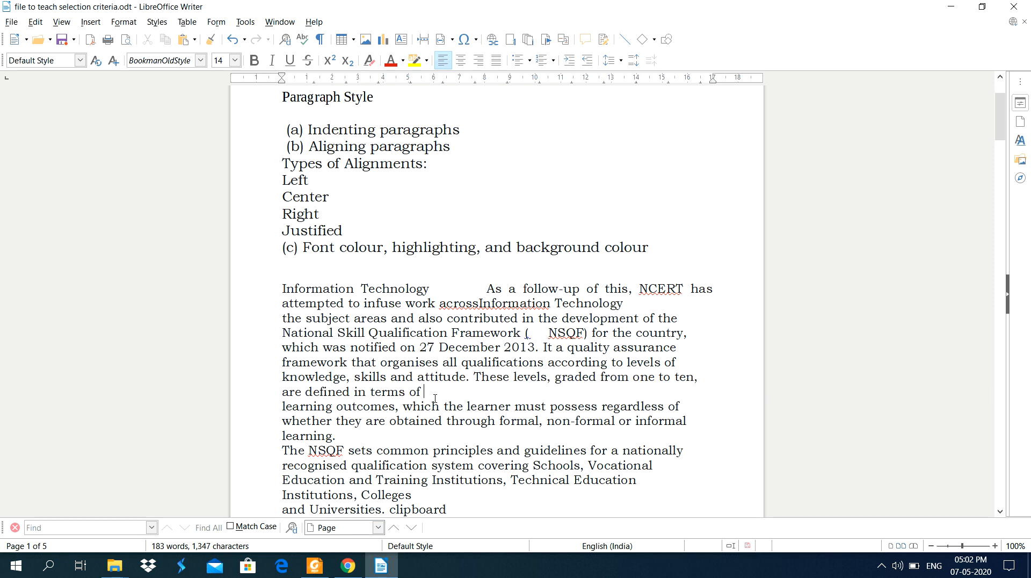
pyautogui.press('Delete')
# Step: Increase the Information Technology paragraph's indent by two levels and decrease it back, repeating with a single level
pyautogui.moveTo(453, 421); pyautogui.dragTo(281, 289)
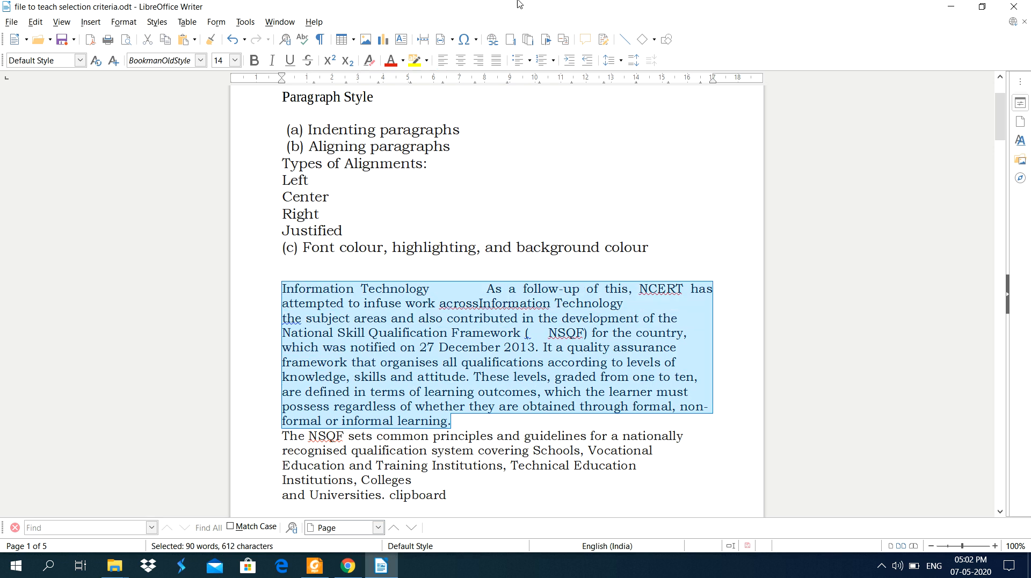
pyautogui.click(573, 69)
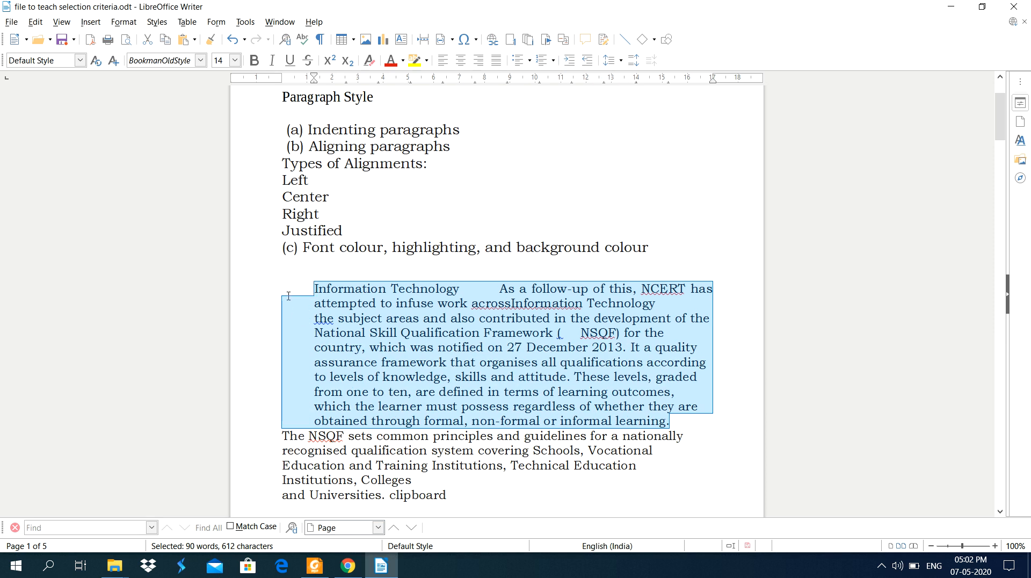
pyautogui.click(573, 70)
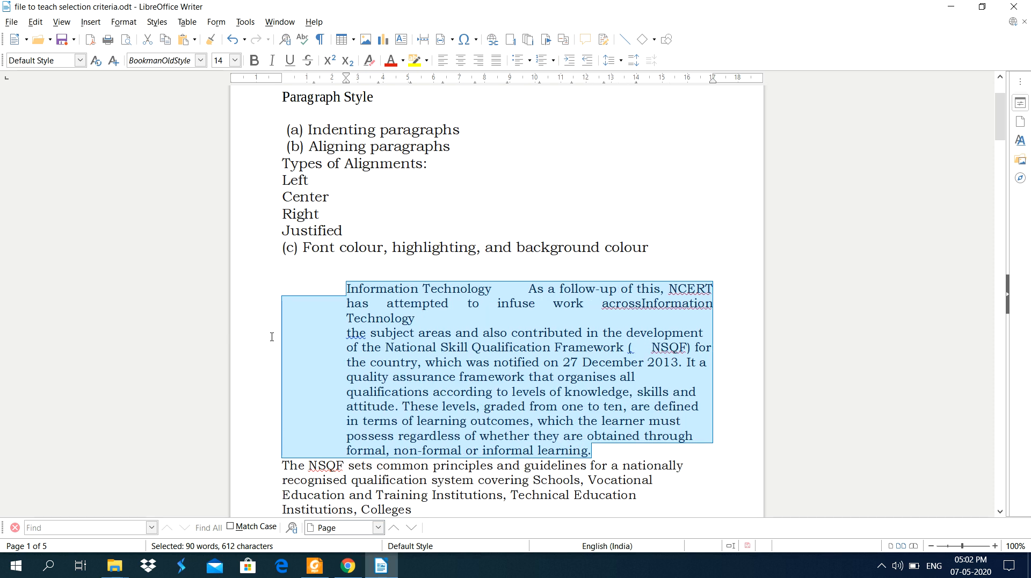
pyautogui.click(587, 62)
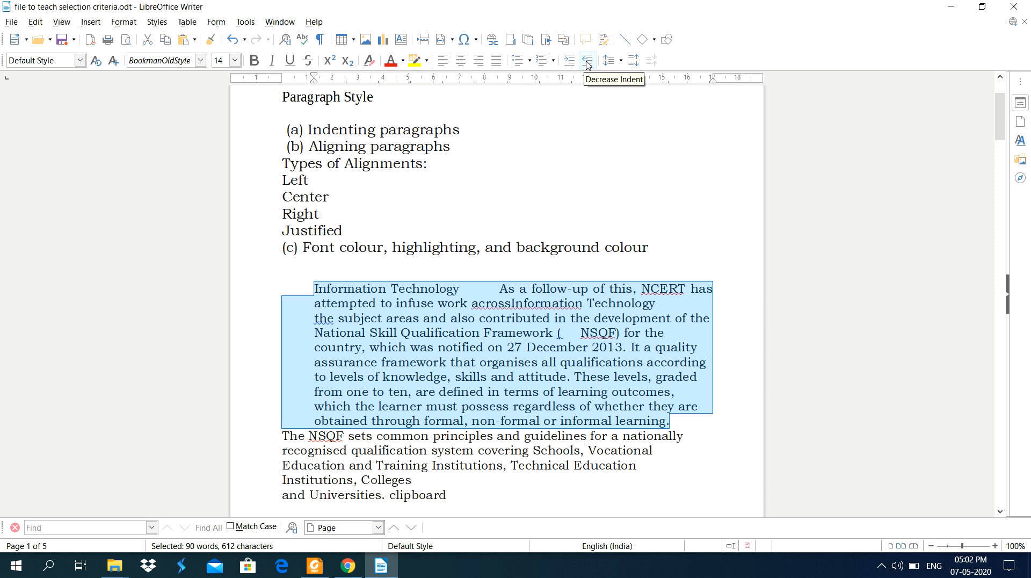
pyautogui.click(588, 61)
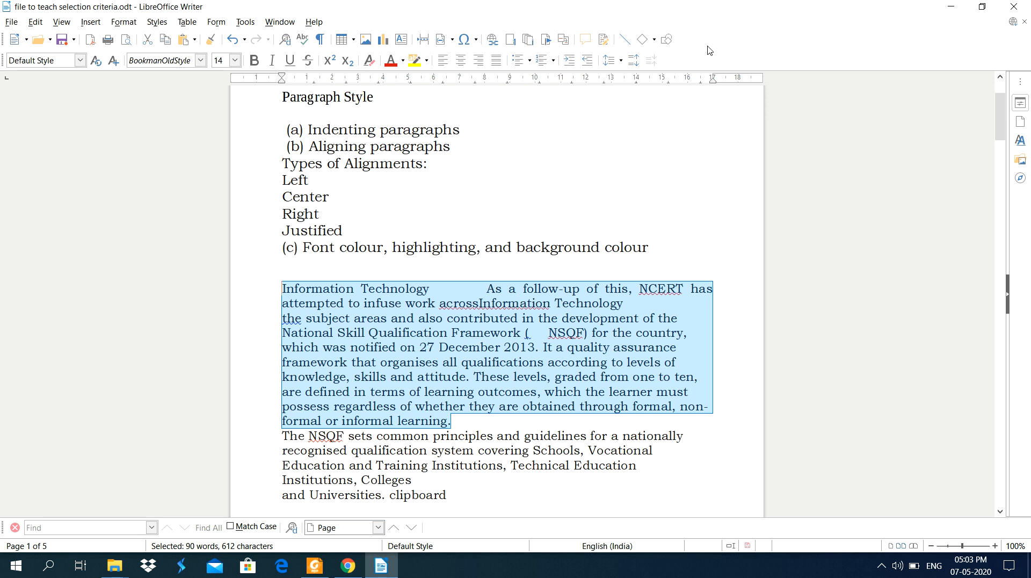
pyautogui.click(570, 60)
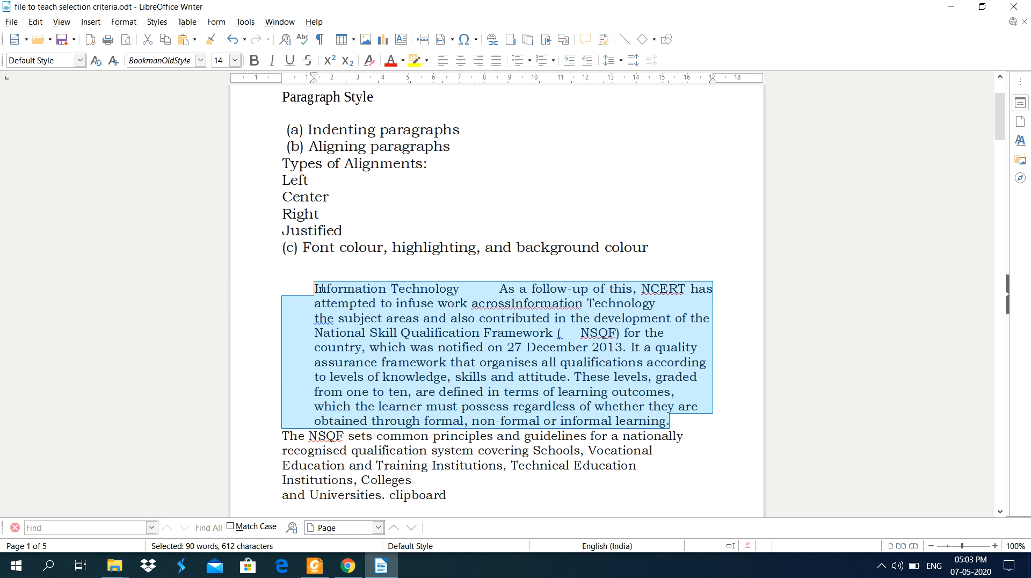
pyautogui.click(589, 60)
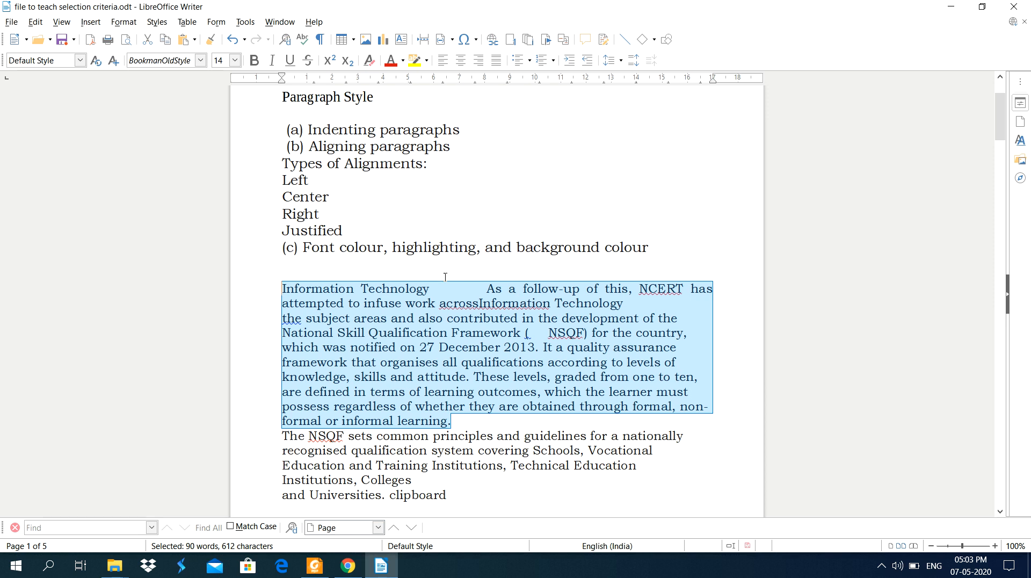
# Step: Apply left alignment to the whole Information Technology paragraph and change it to center alignment
pyautogui.scroll(1, 328, 132)
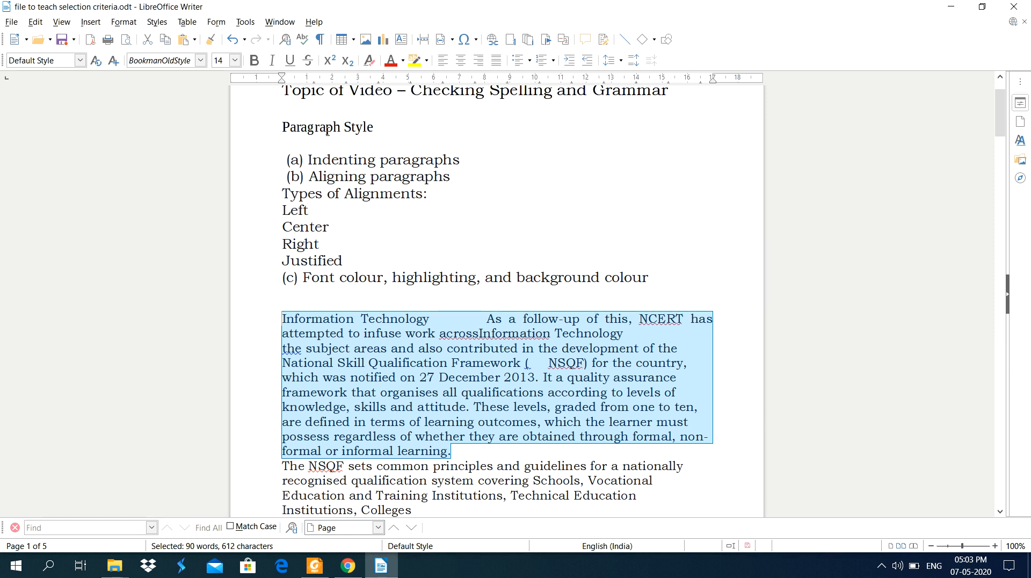
pyautogui.scroll(1, 328, 132)
pyautogui.tripleClick(336, 162)
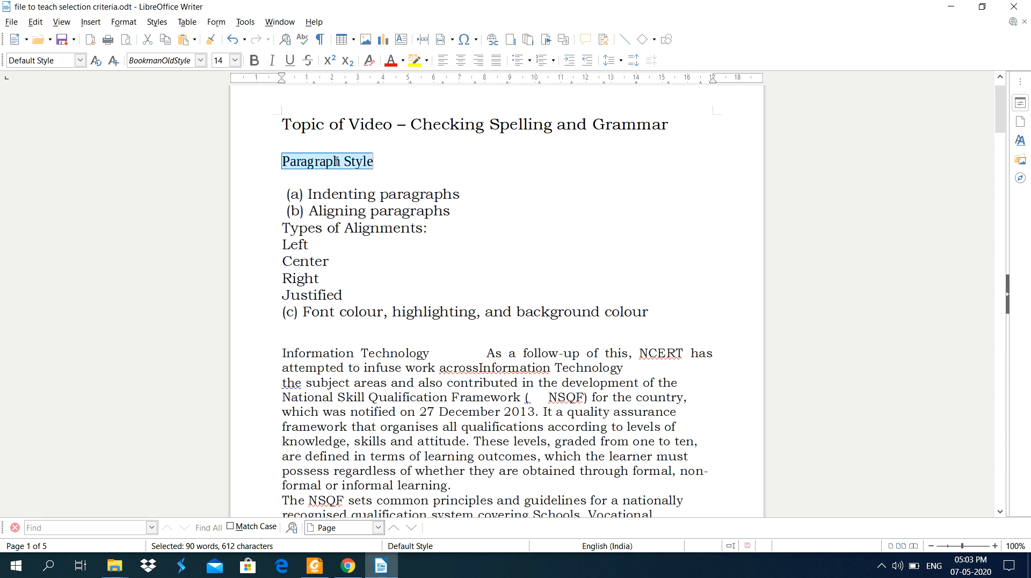
pyautogui.click(414, 381)
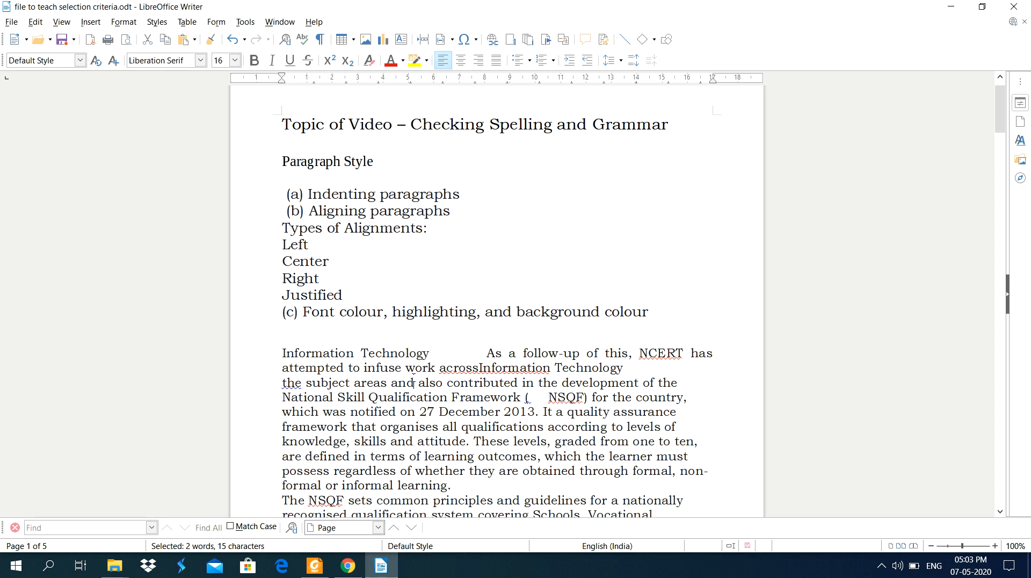
pyautogui.tripleClick(414, 383)
pyautogui.moveTo(271, 344); pyautogui.dragTo(454, 486)
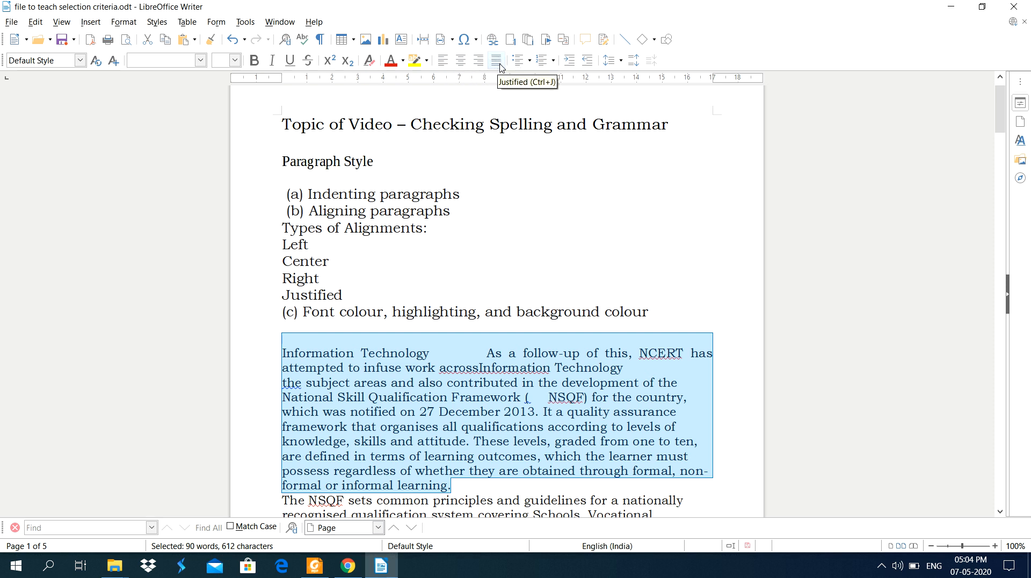
pyautogui.click(445, 63)
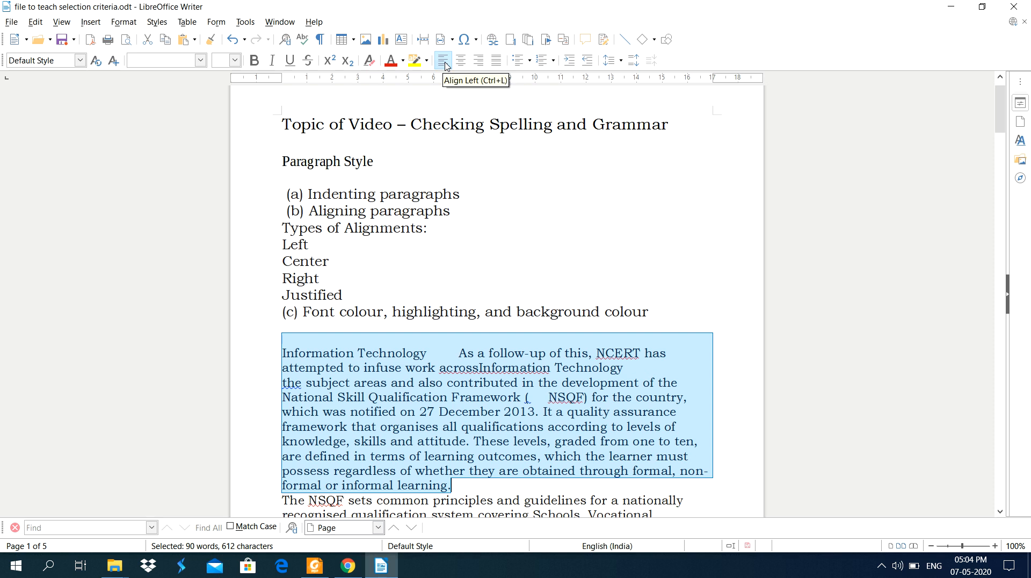
pyautogui.click(465, 64)
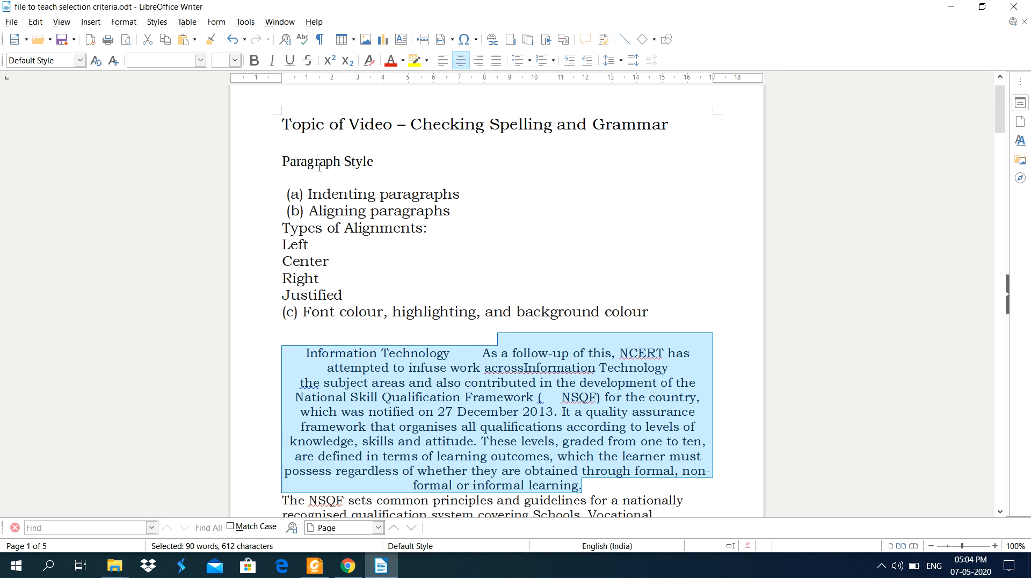
# Step: Center the "Paragraph Style" heading and return it to left alignment
pyautogui.moveTo(281, 161); pyautogui.dragTo(375, 163)
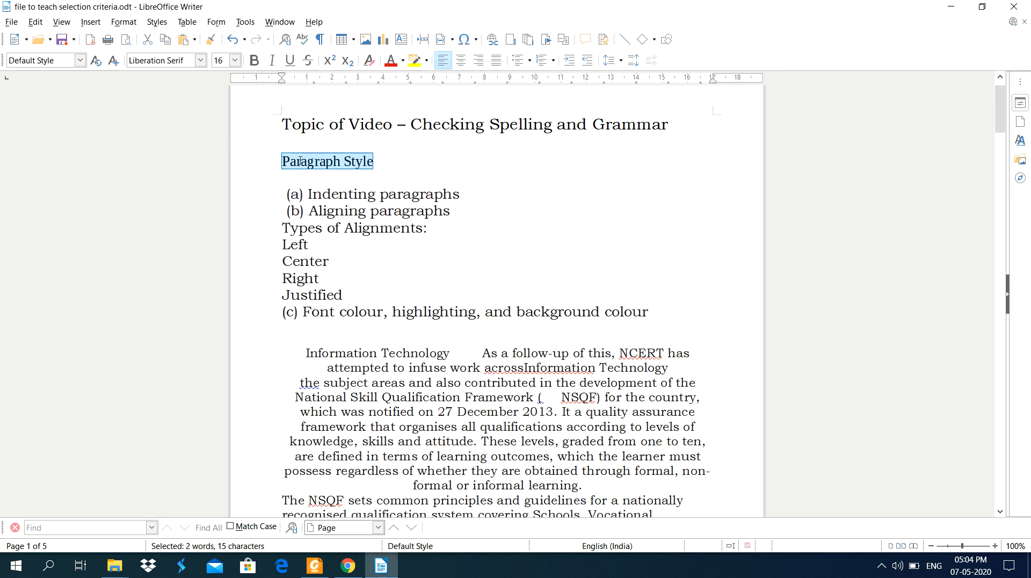
pyautogui.click(461, 64)
pyautogui.click(544, 163)
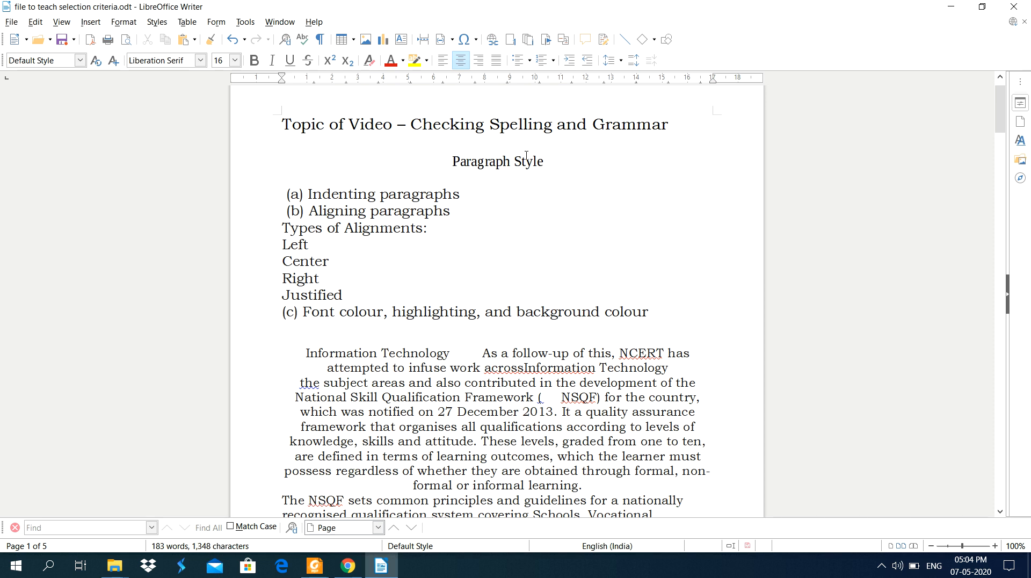
pyautogui.click(442, 61)
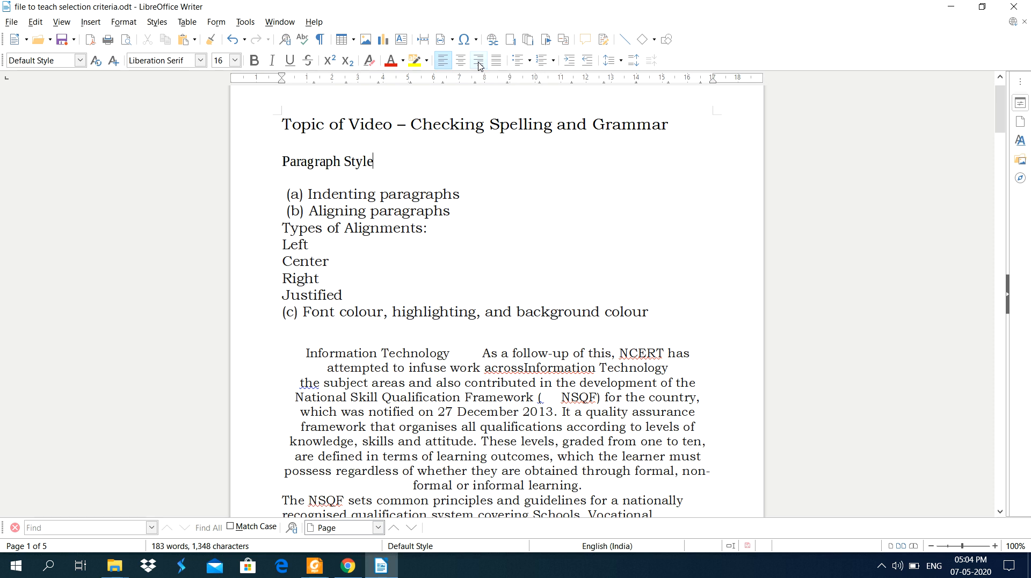
# Step: Right-align the "Paragraph Style" heading and change it to justified alignment
pyautogui.moveTo(283, 161); pyautogui.dragTo(374, 161)
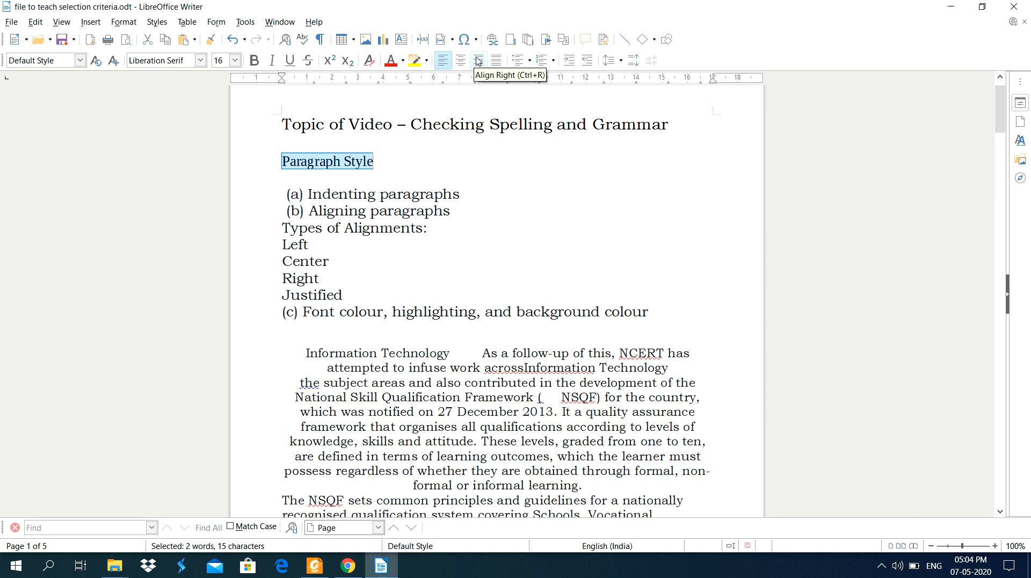
pyautogui.click(479, 62)
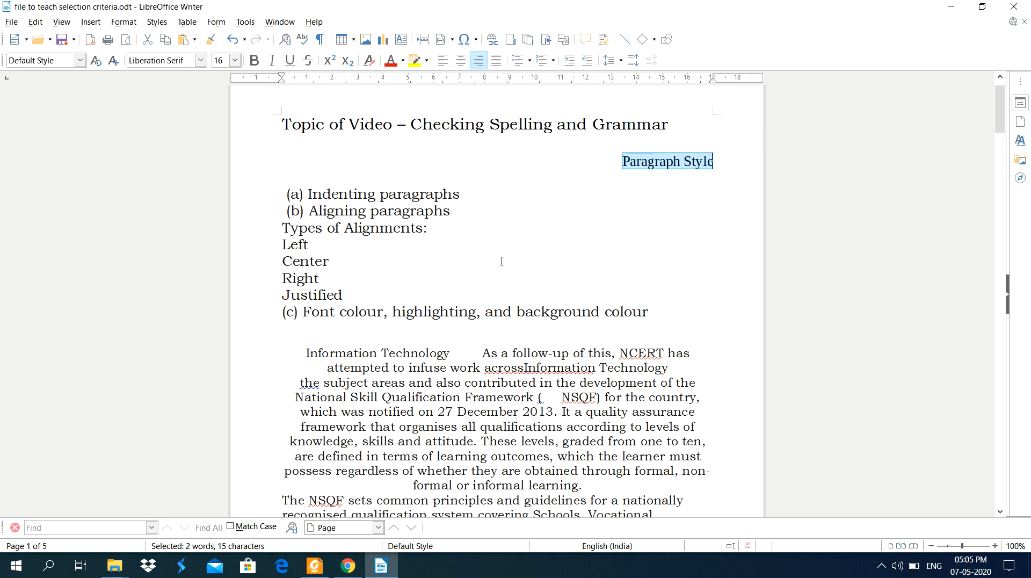
pyautogui.click(494, 62)
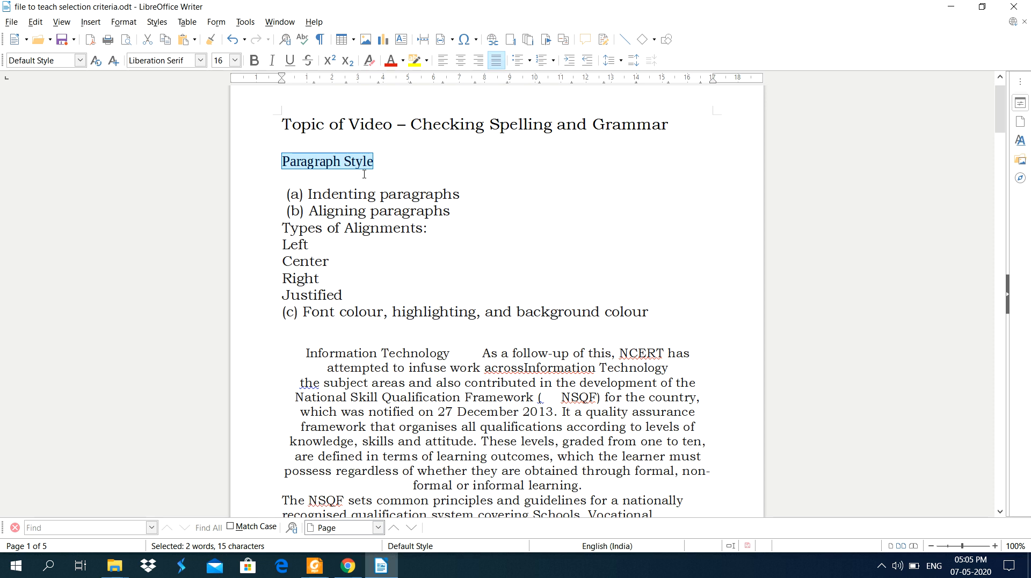
pyautogui.click(273, 170)
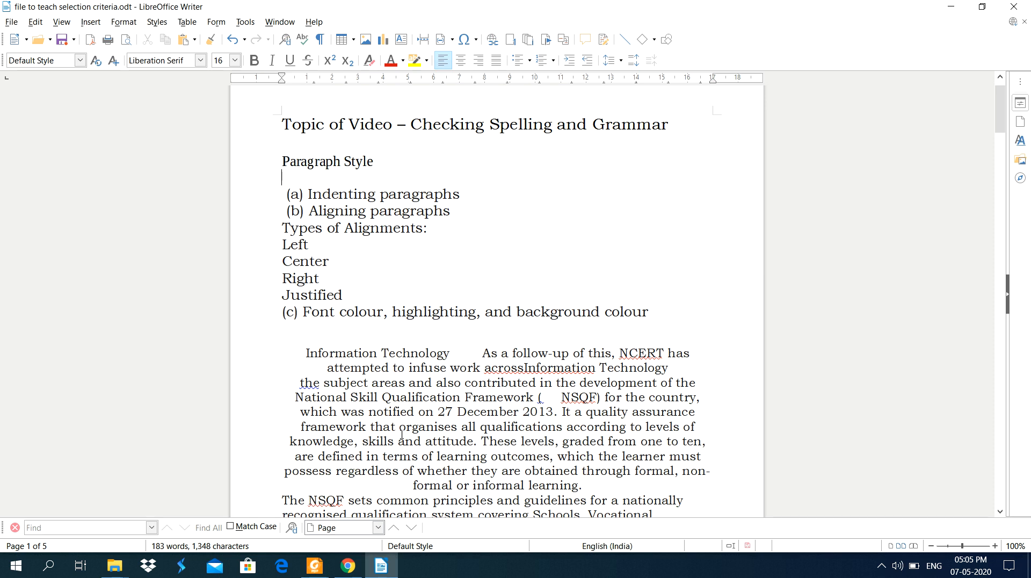
# Step: Justify the whole Information Technology paragraph, from "Information Technology" through "informal learning."
pyautogui.scroll(-3, 388, 399)
pyautogui.moveTo(305, 254); pyautogui.dragTo(596, 385)
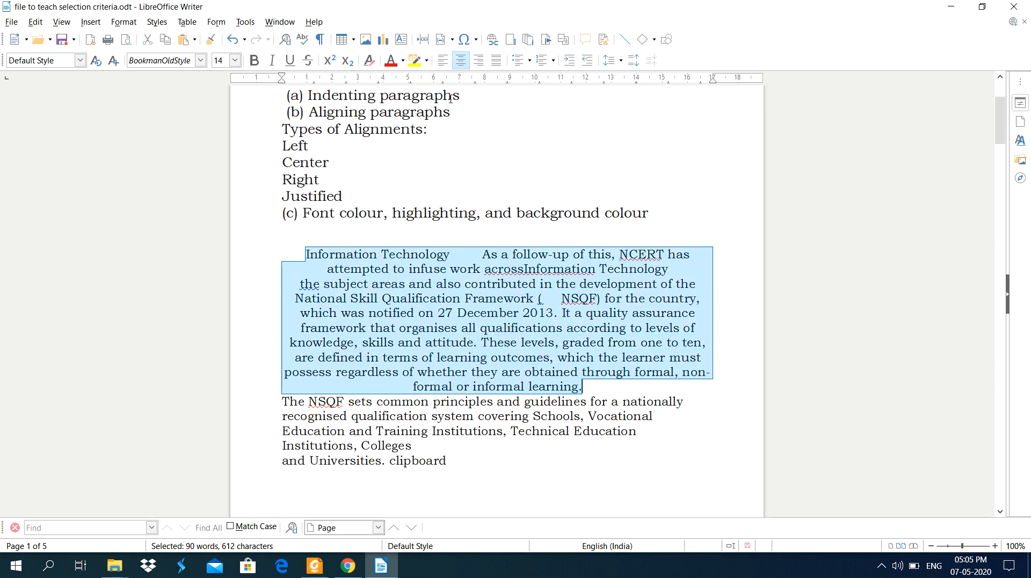
pyautogui.click(495, 60)
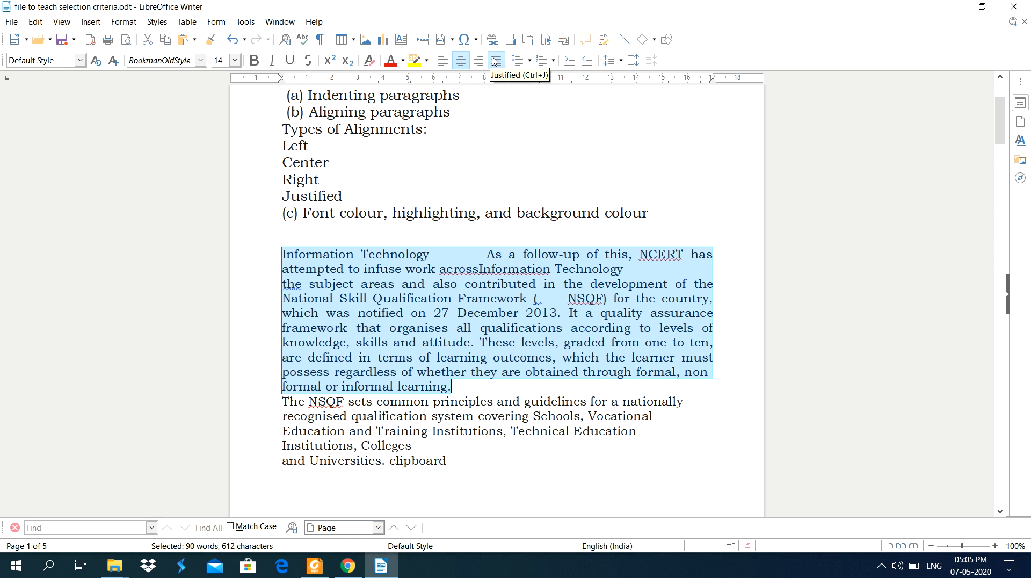
# Step: Remove the line break before "the subject areas" so it continues on the line ending in "acrossInformation Technology"
pyautogui.click(329, 269)
pyautogui.click(634, 271)
pyautogui.press('Delete')
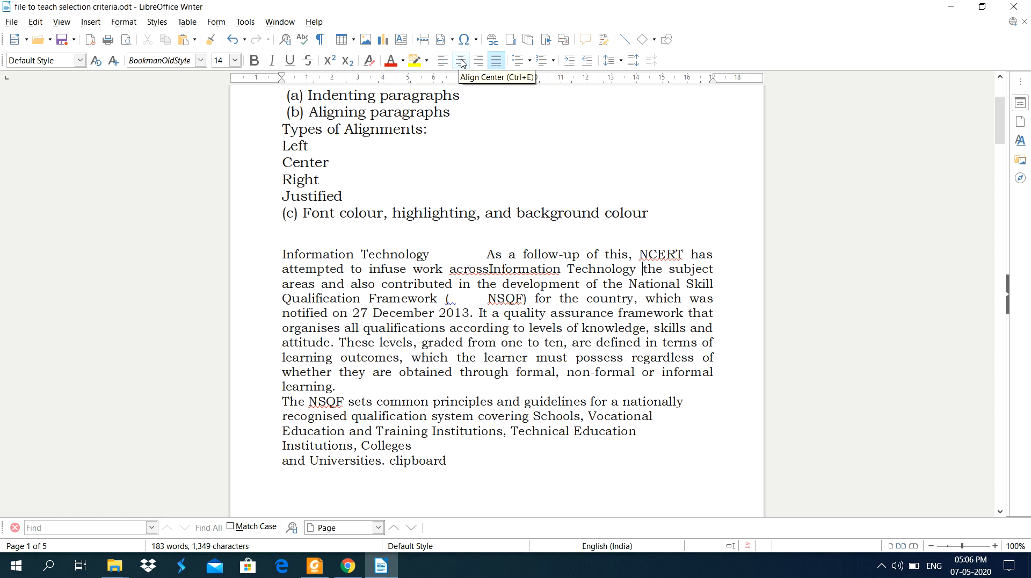
# Step: Try right and center alignment on the Information Technology paragraph and leave it left-aligned
pyautogui.click(408, 328)
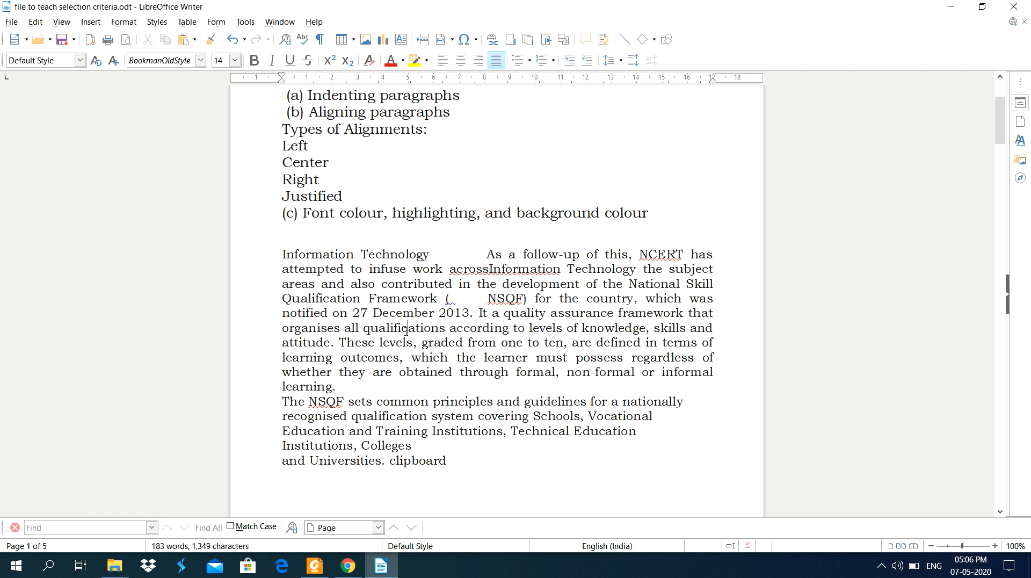
pyautogui.click(479, 60)
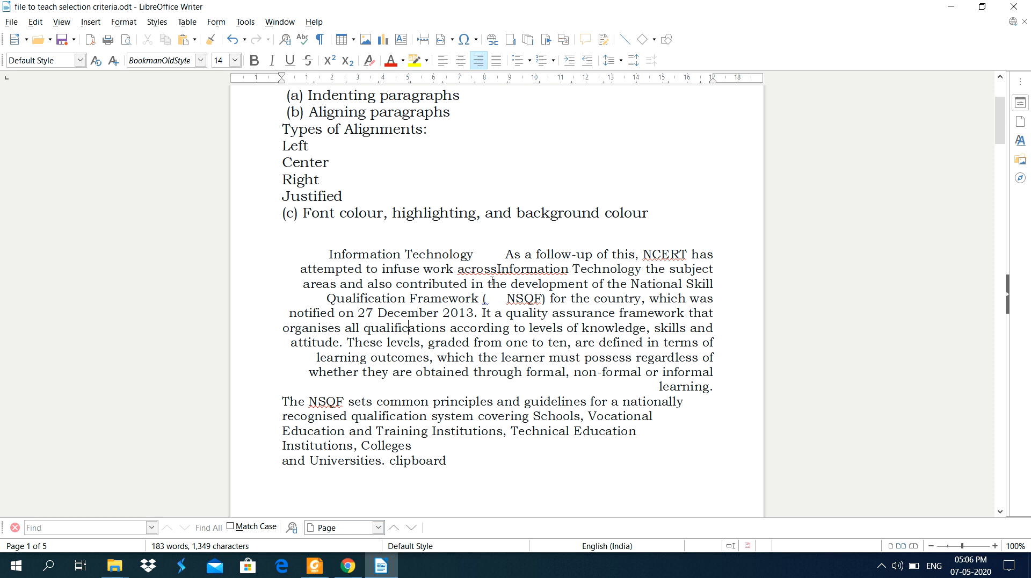
pyautogui.click(444, 62)
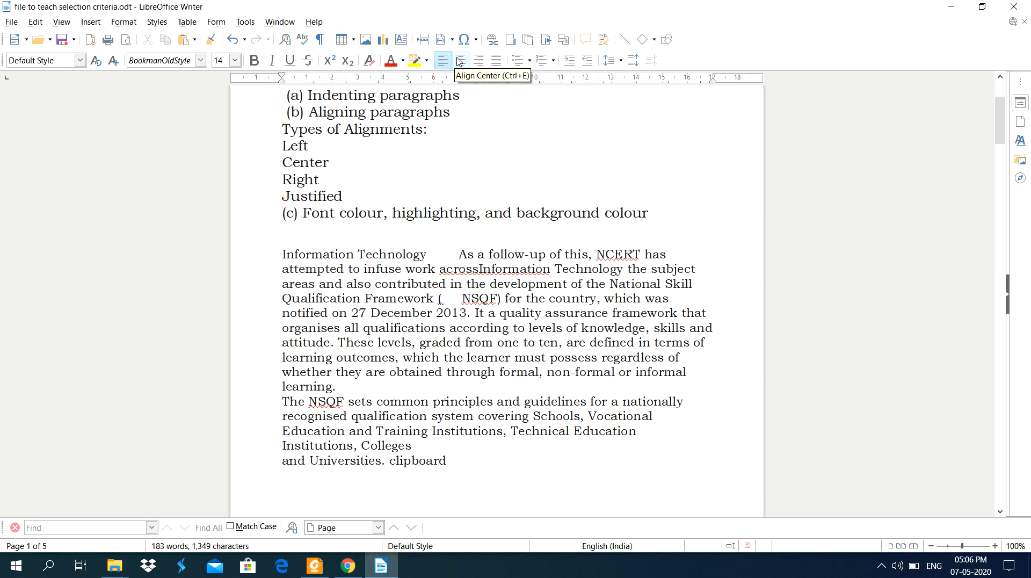
pyautogui.click(462, 63)
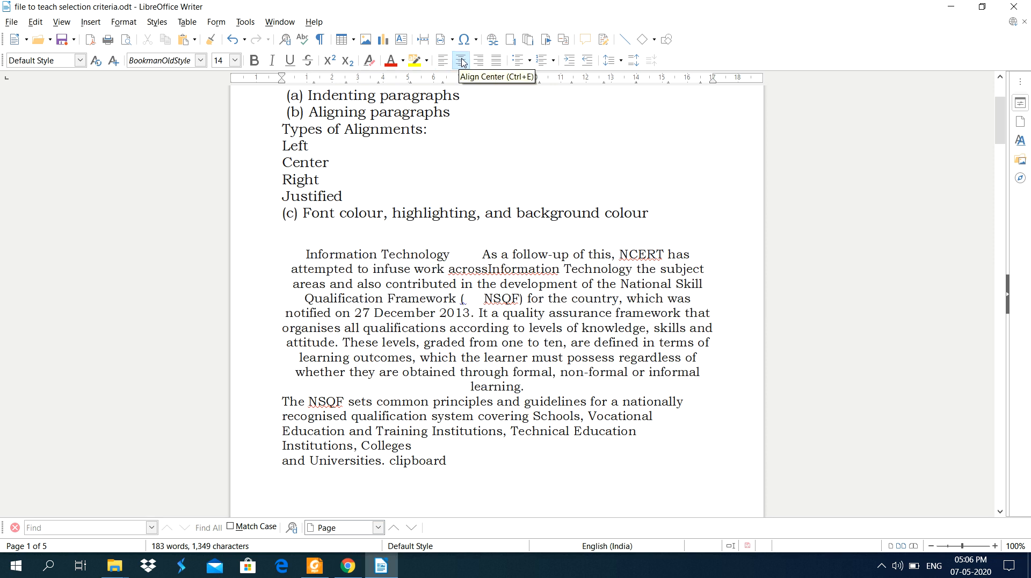
pyautogui.click(445, 60)
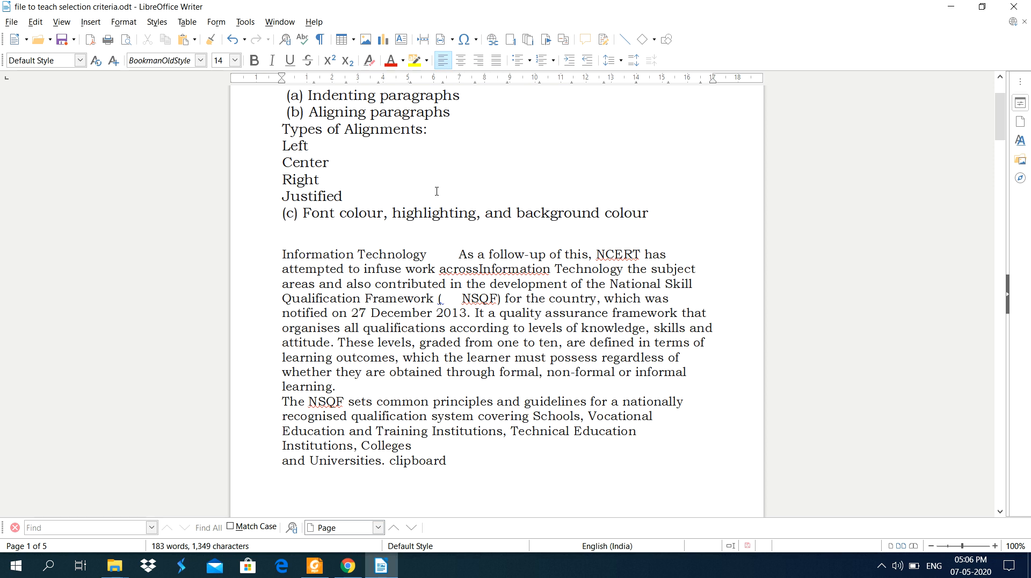
# Step: Center the "Paragraph Style" heading near the start of the document
pyautogui.scroll(4, 437, 192)
pyautogui.moveTo(280, 161); pyautogui.dragTo(371, 162)
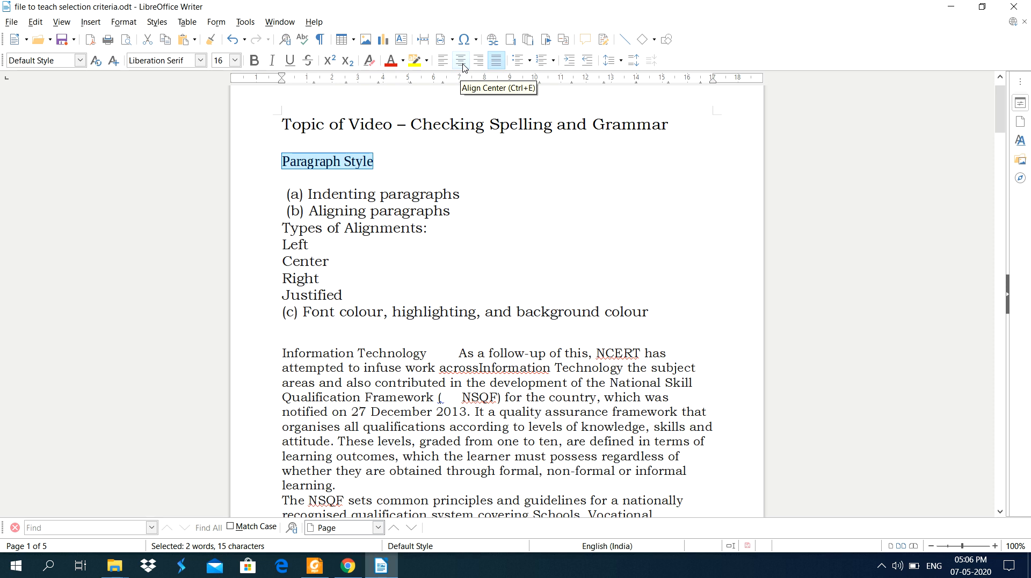
pyautogui.click(463, 61)
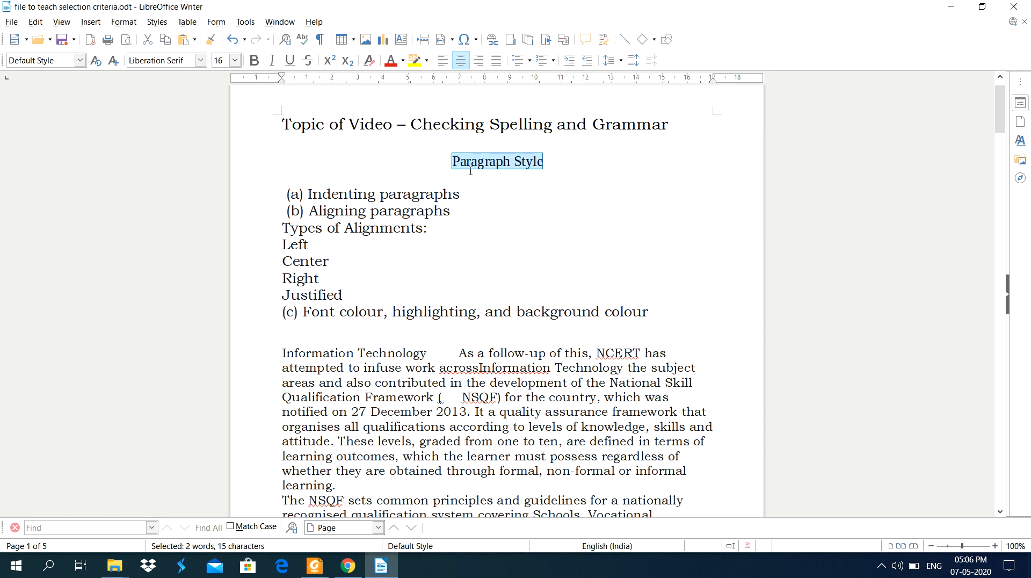
pyautogui.click(558, 163)
pyautogui.scroll(-2, 387, 283)
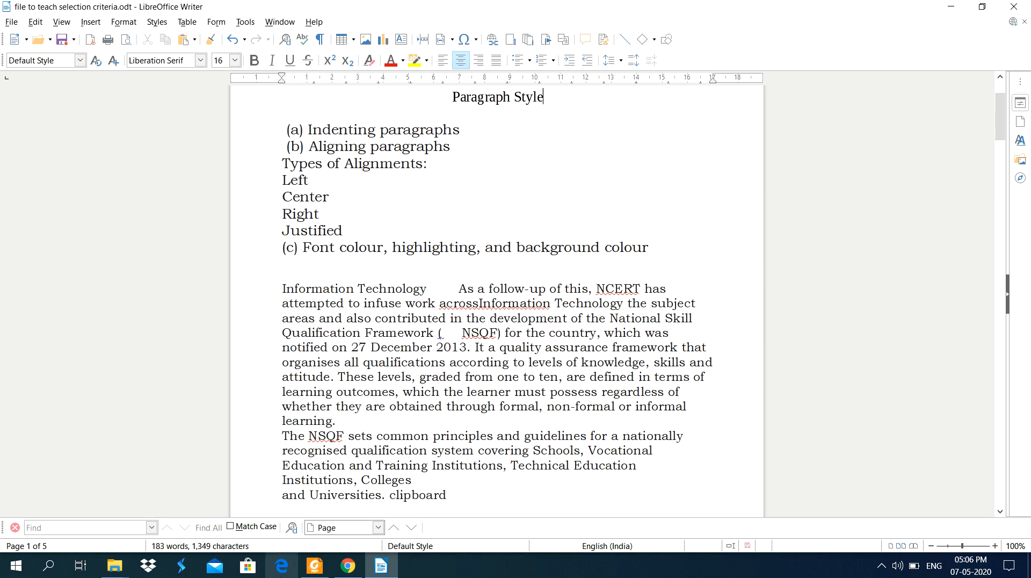
# Step: Switch to the textbook PDF in Foxit Reader, read section (c) on font colour, highlighting and background colour, and return to Writer
pyautogui.click(316, 566)
pyautogui.scroll(-3, 466, 325)
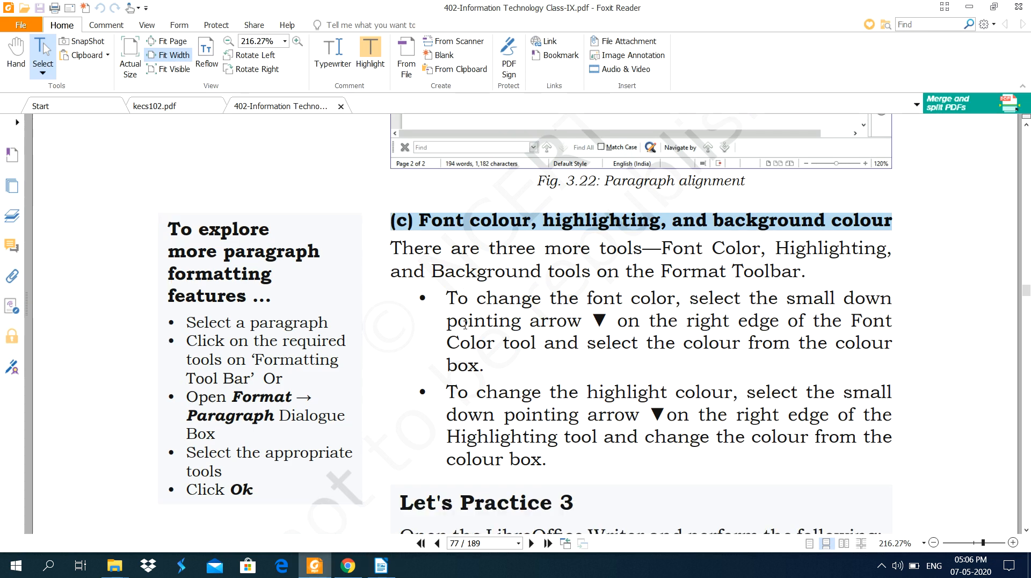
pyautogui.scroll(1, 465, 324)
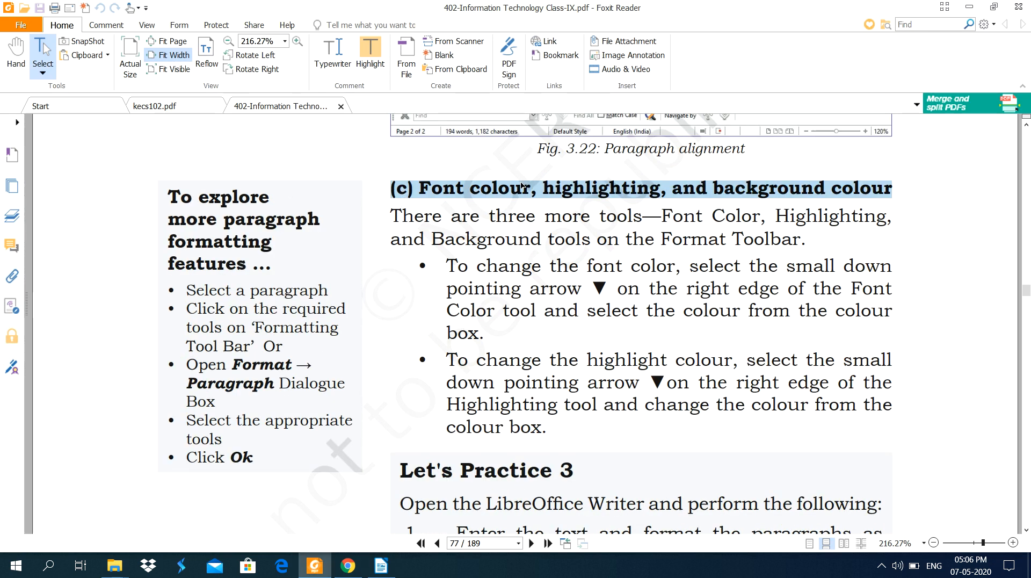
pyautogui.click(386, 173)
pyautogui.click(393, 184)
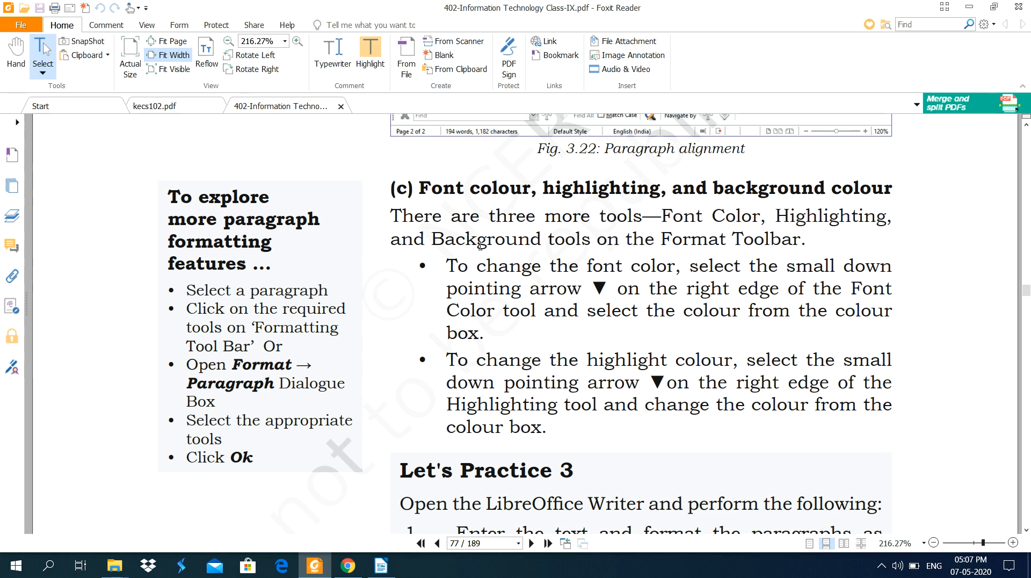
pyautogui.scroll(-2, 448, 189)
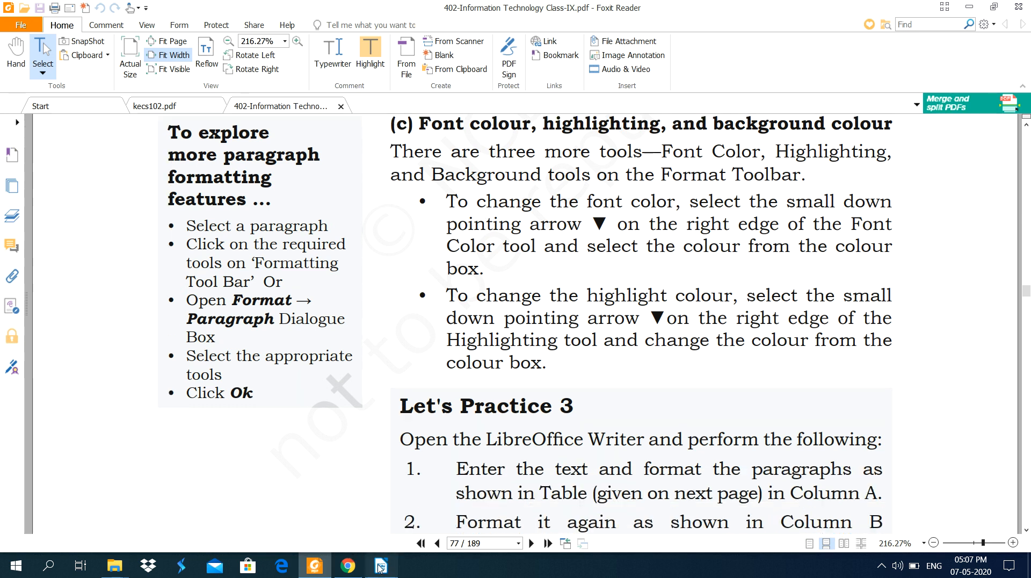
pyautogui.click(382, 566)
# Step: Apply the current red font color to the words "Information Technology" at the start of the body paragraph
pyautogui.moveTo(281, 288); pyautogui.dragTo(428, 285)
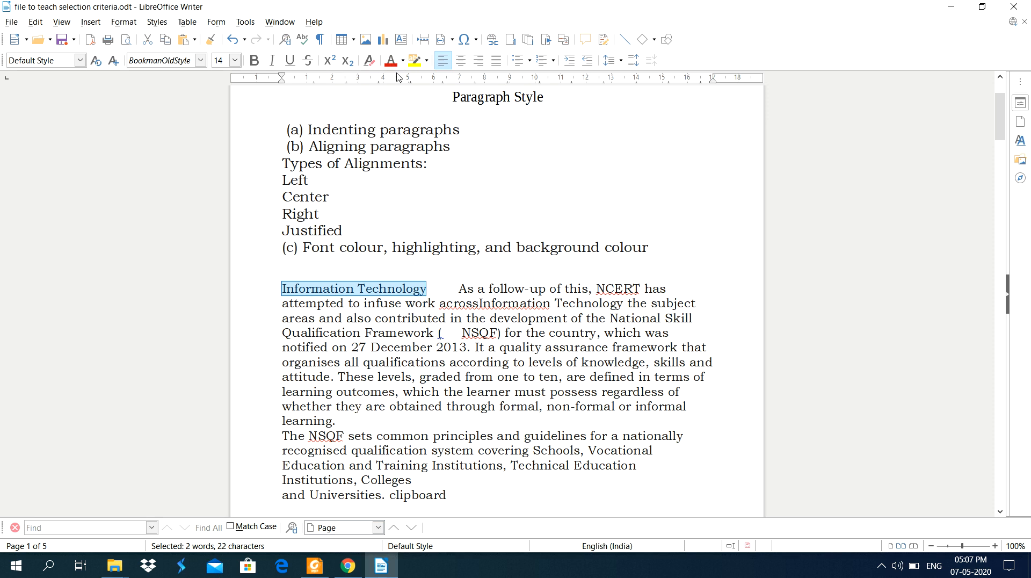
pyautogui.click(393, 62)
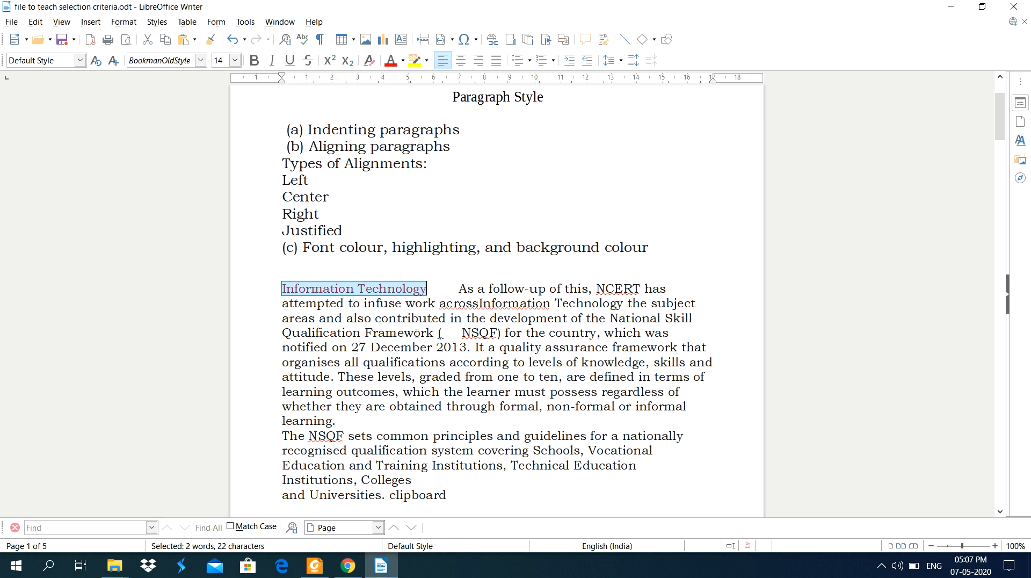
pyautogui.click(409, 294)
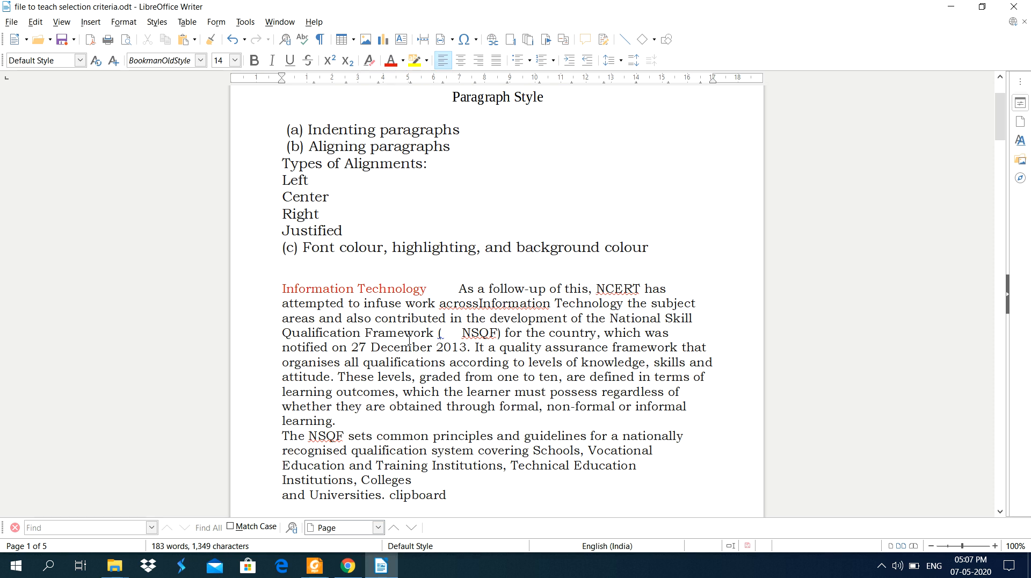
# Step: Change the font color of "Information Technology" at the start of the body paragraph to Dark Lime 2
pyautogui.moveTo(439, 288); pyautogui.dragTo(282, 289)
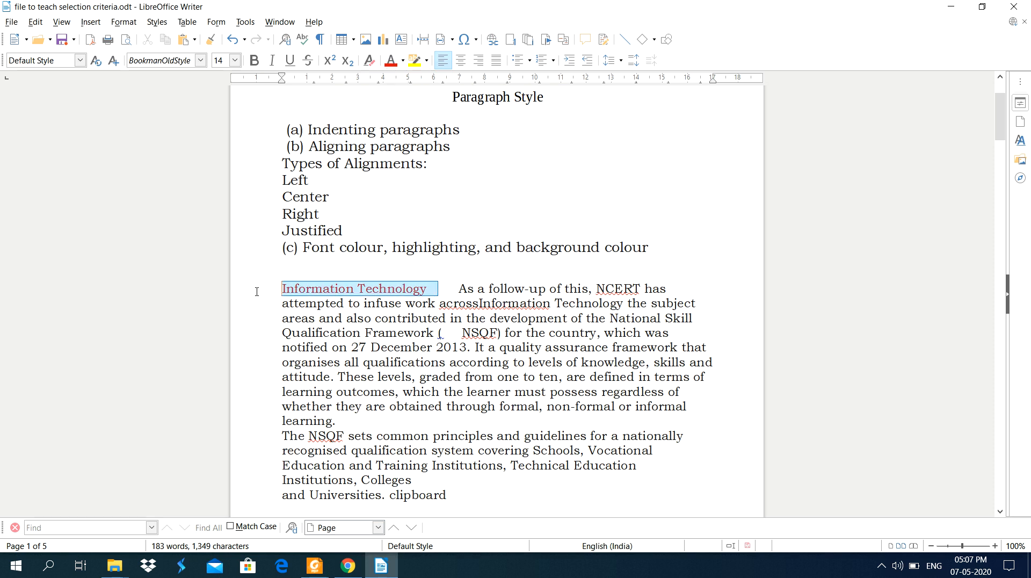
pyautogui.click(403, 60)
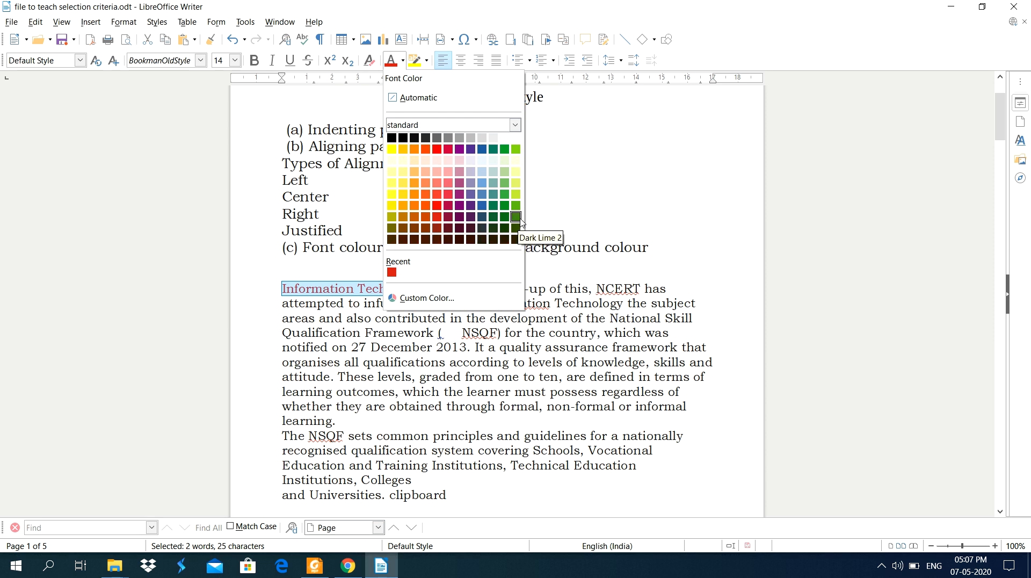
pyautogui.click(518, 217)
pyautogui.click(395, 303)
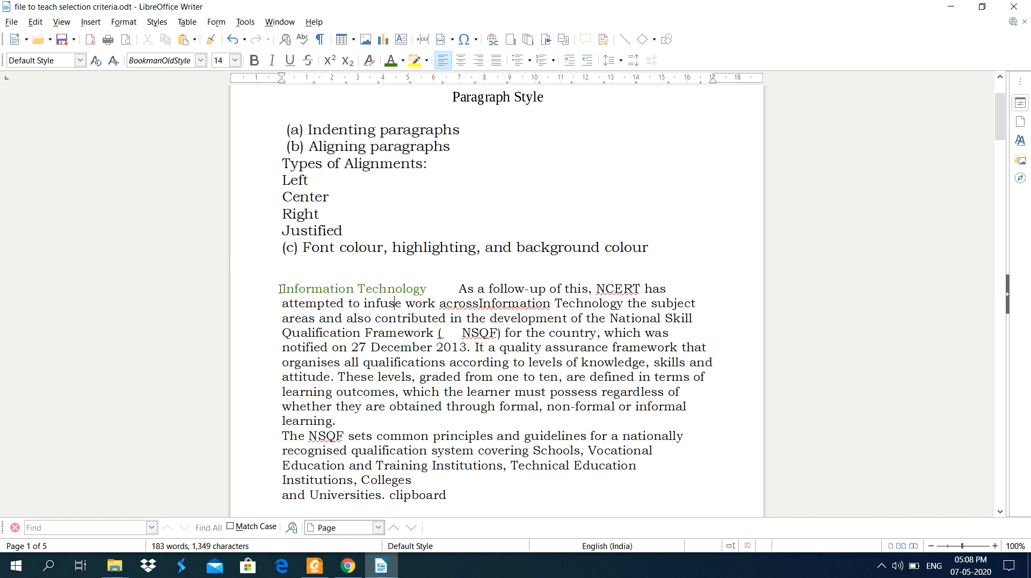
pyautogui.moveTo(281, 290); pyautogui.dragTo(453, 418)
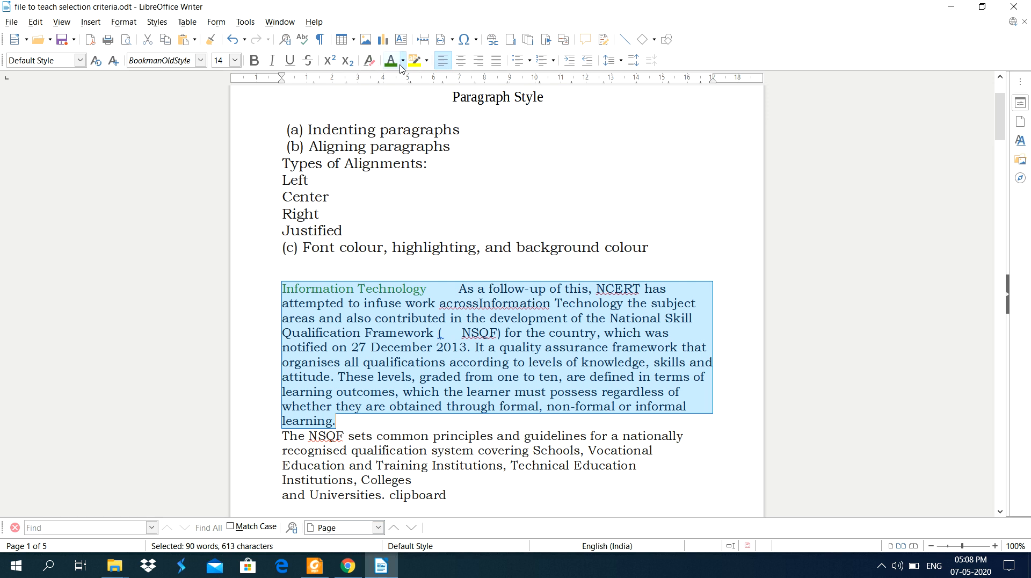
pyautogui.click(421, 288)
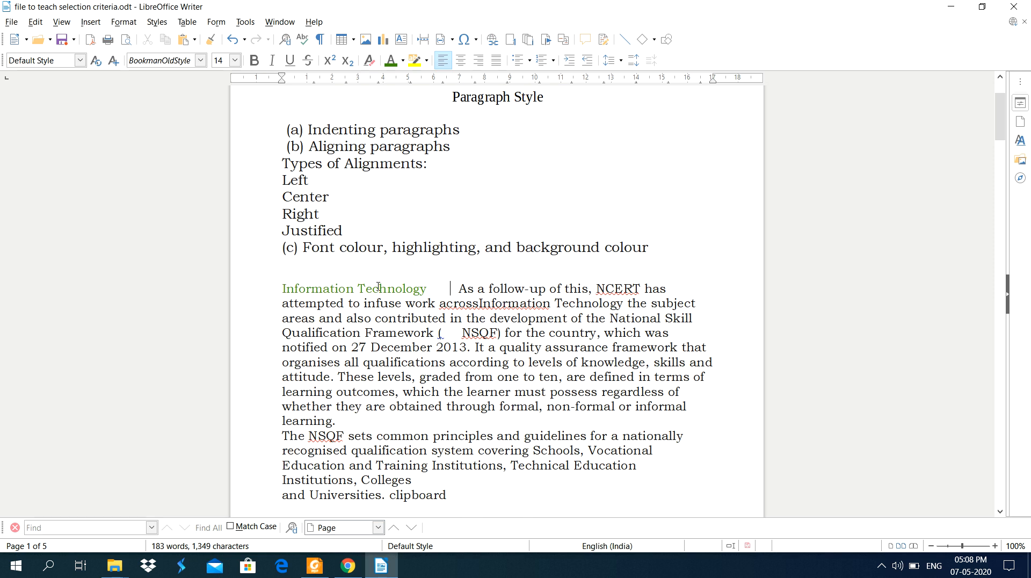
pyautogui.moveTo(462, 289); pyautogui.dragTo(428, 322)
pyautogui.click(462, 376)
# Step: Highlight the sentence from "It a quality assurance framework" through "skills and attitude." in yellow
pyautogui.moveTo(476, 348); pyautogui.dragTo(337, 377)
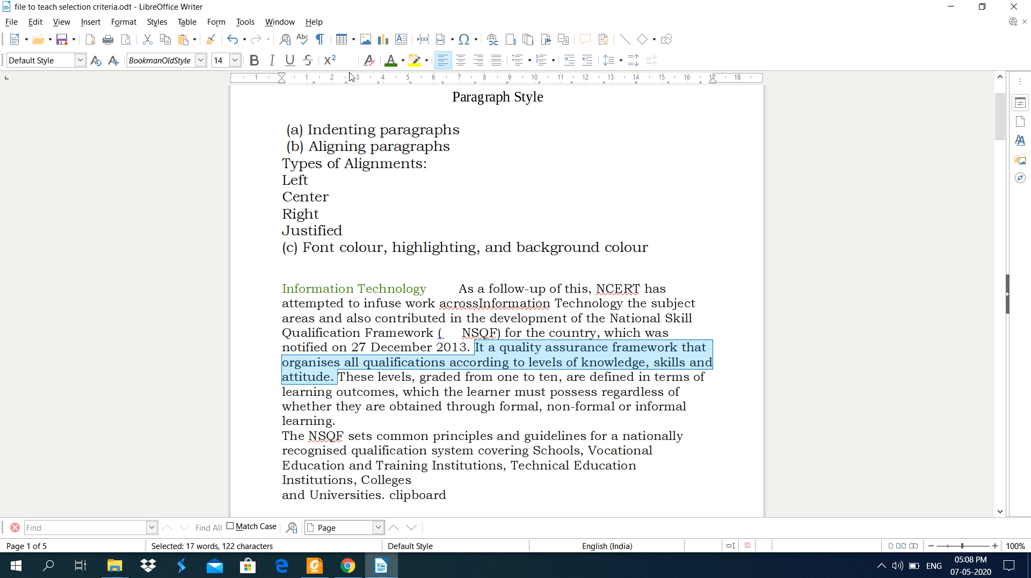
pyautogui.click(415, 61)
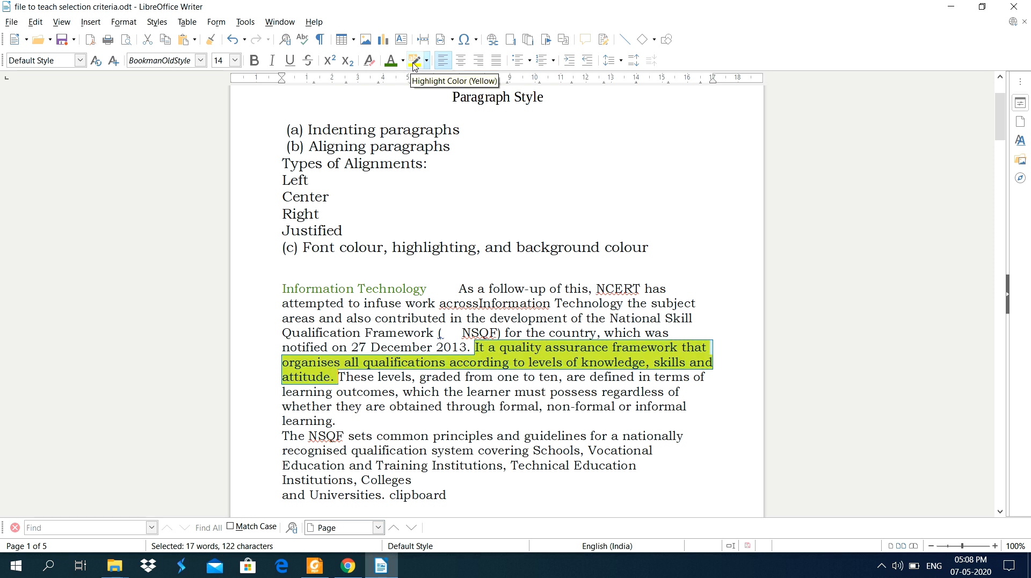
pyautogui.click(532, 362)
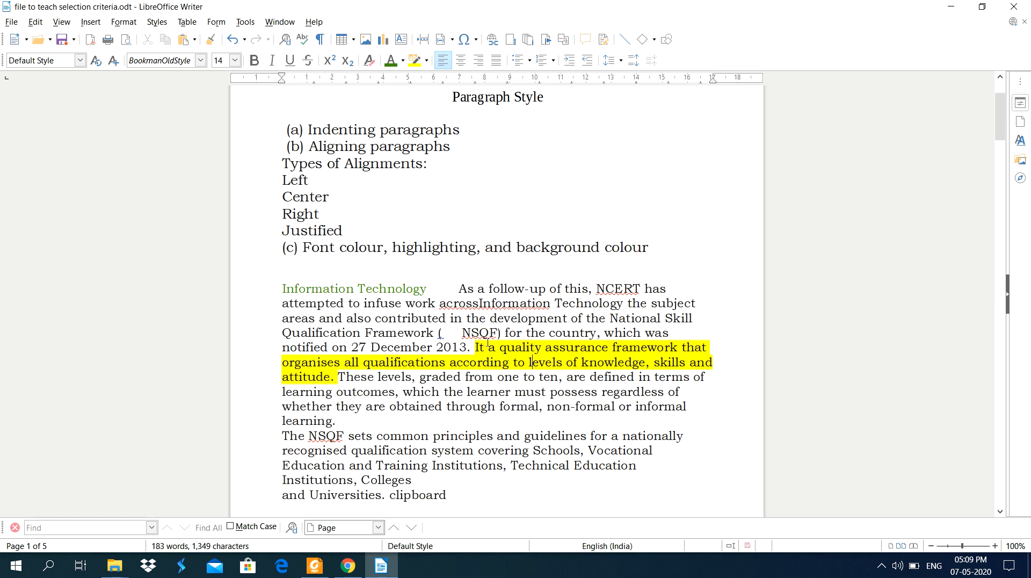
pyautogui.moveTo(476, 347); pyautogui.dragTo(335, 380)
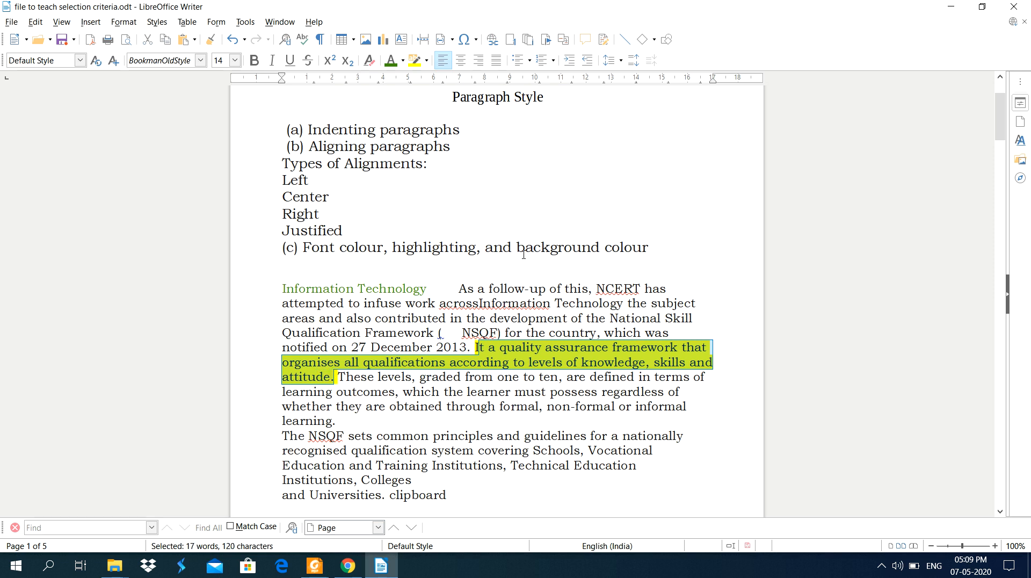
pyautogui.click(499, 392)
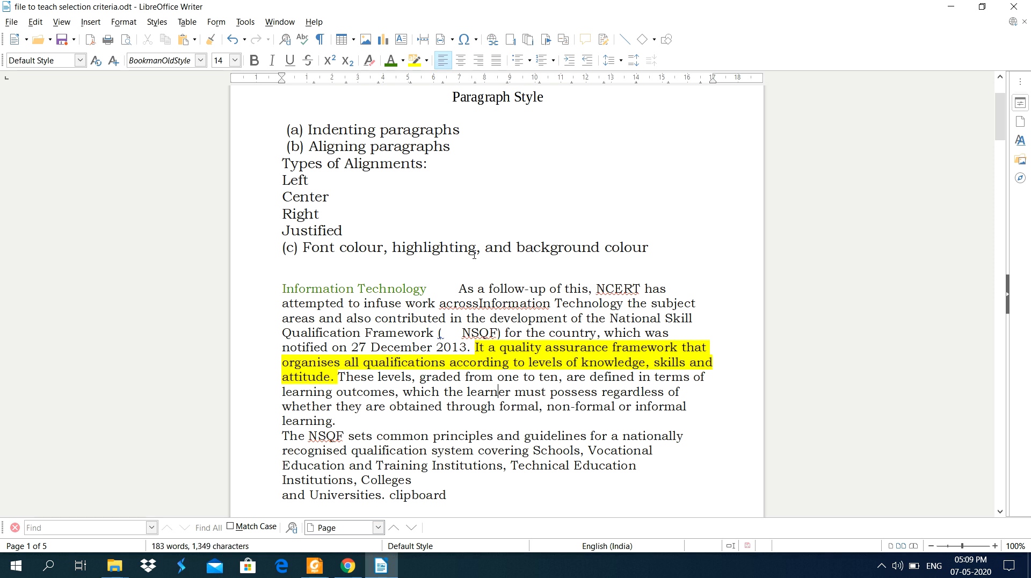
# Step: Switch to the textbook PDF, examine the Let's Practice 3 exercise with its Column A and Column B table, and return to Writer
pyautogui.click(315, 566)
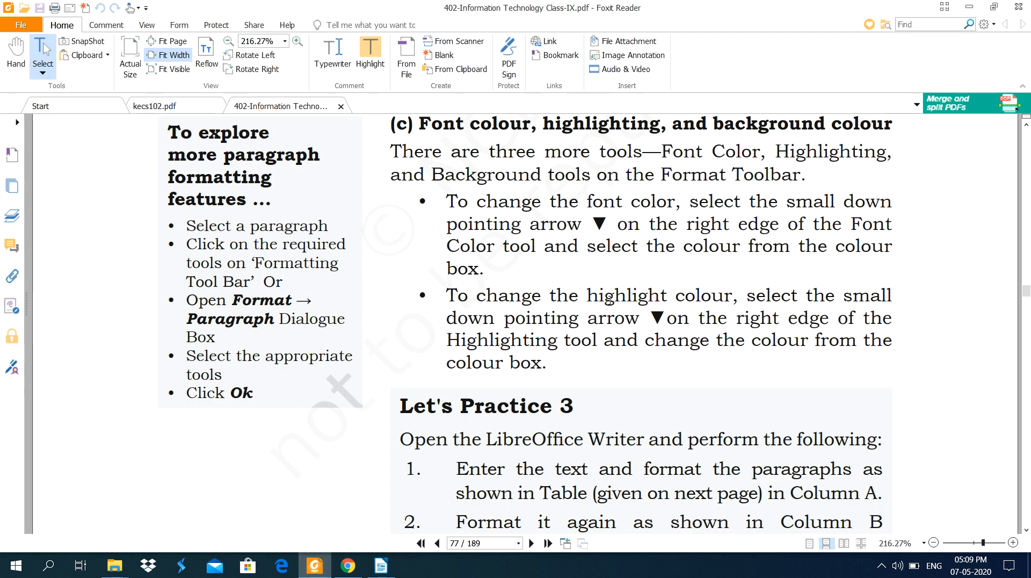
pyautogui.scroll(-1, 695, 339)
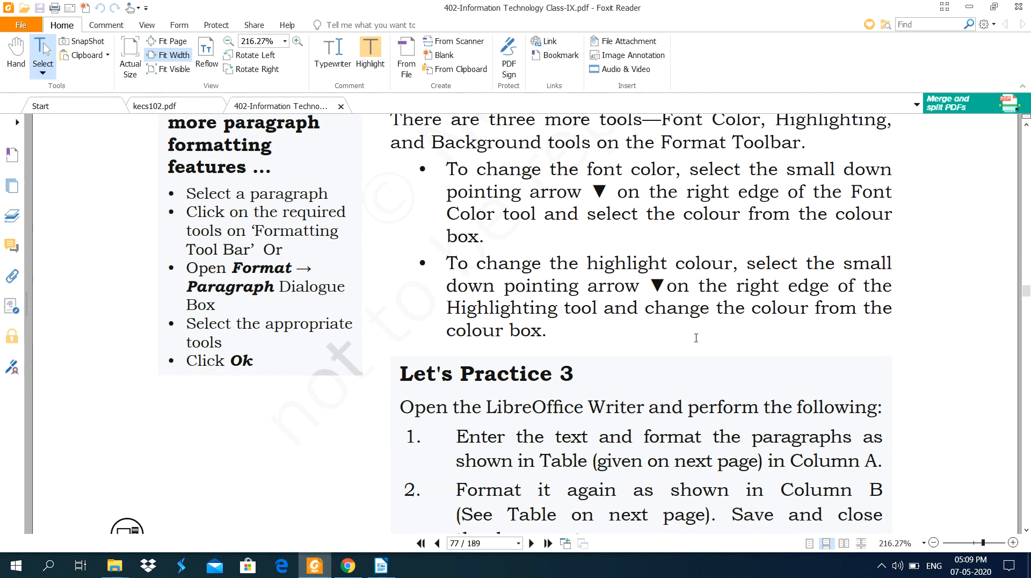
pyautogui.scroll(1, 696, 337)
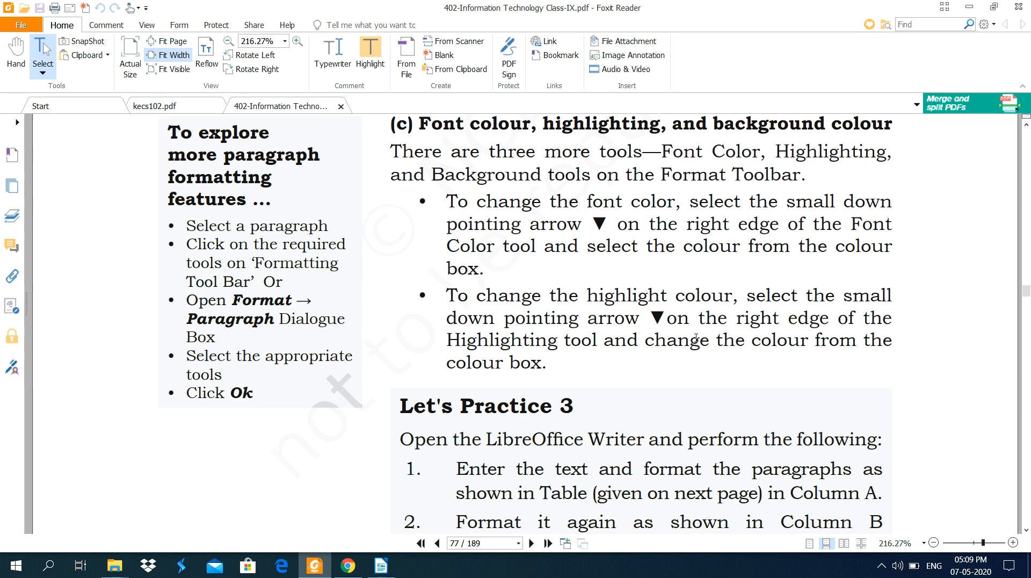
pyautogui.scroll(-20, 696, 338)
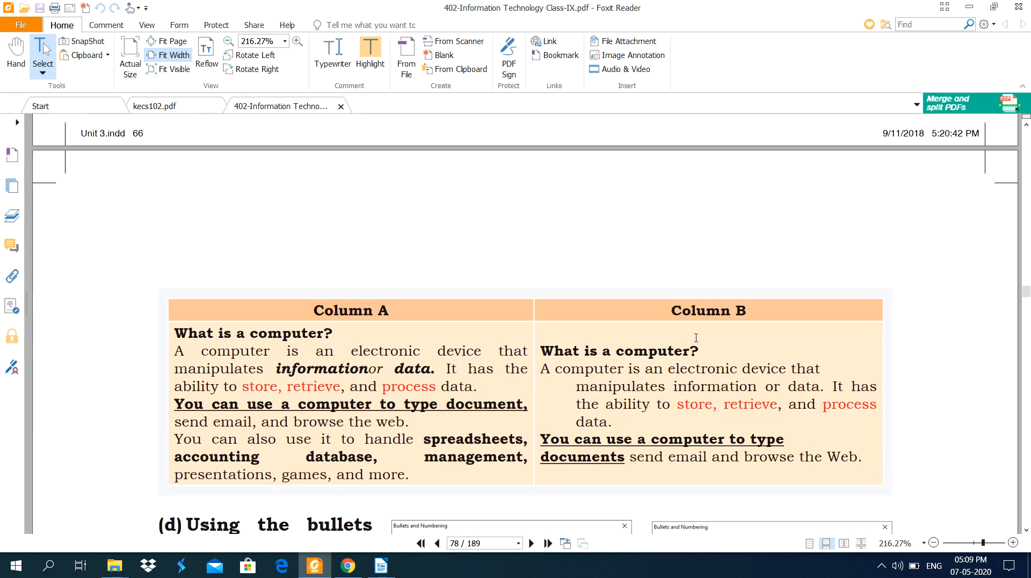
pyautogui.scroll(6, 696, 338)
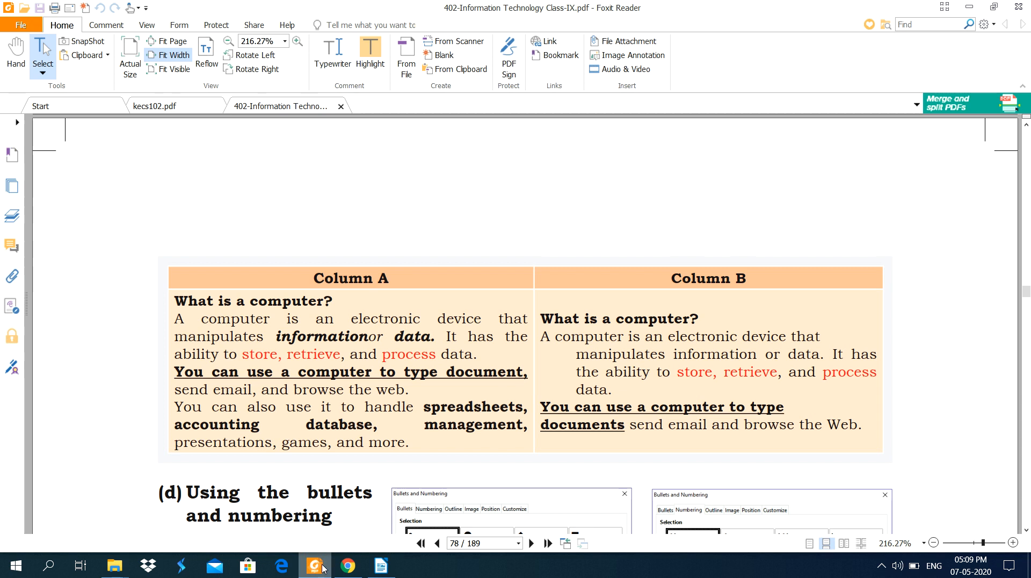
pyautogui.click(391, 566)
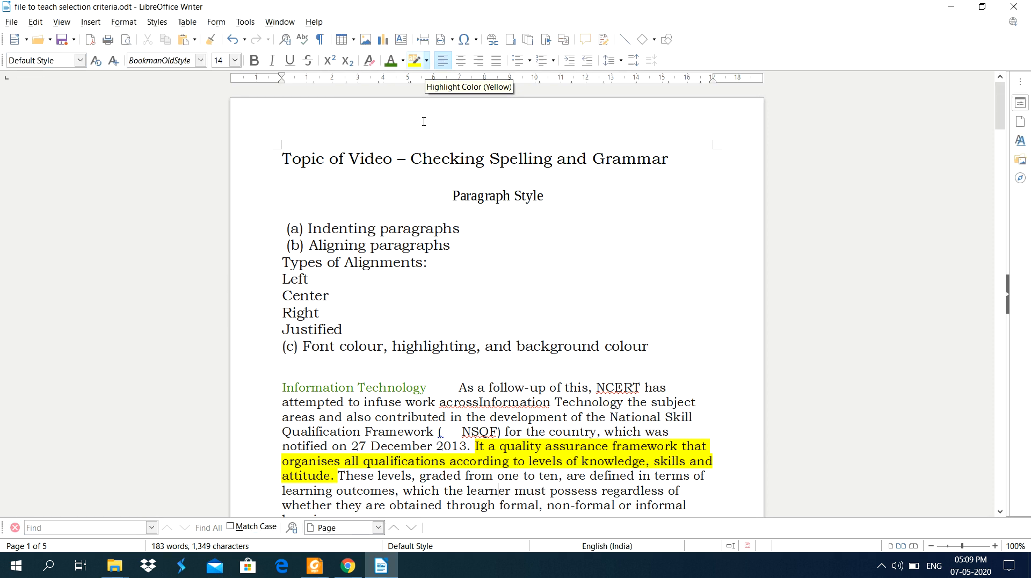
pyautogui.moveTo(456, 387); pyautogui.dragTo(473, 445)
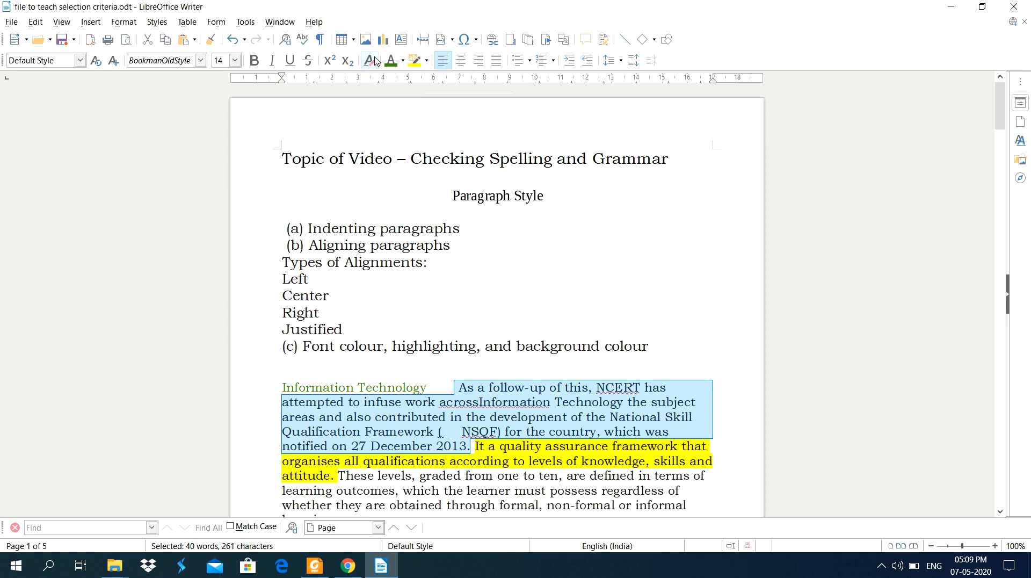
pyautogui.click(122, 22)
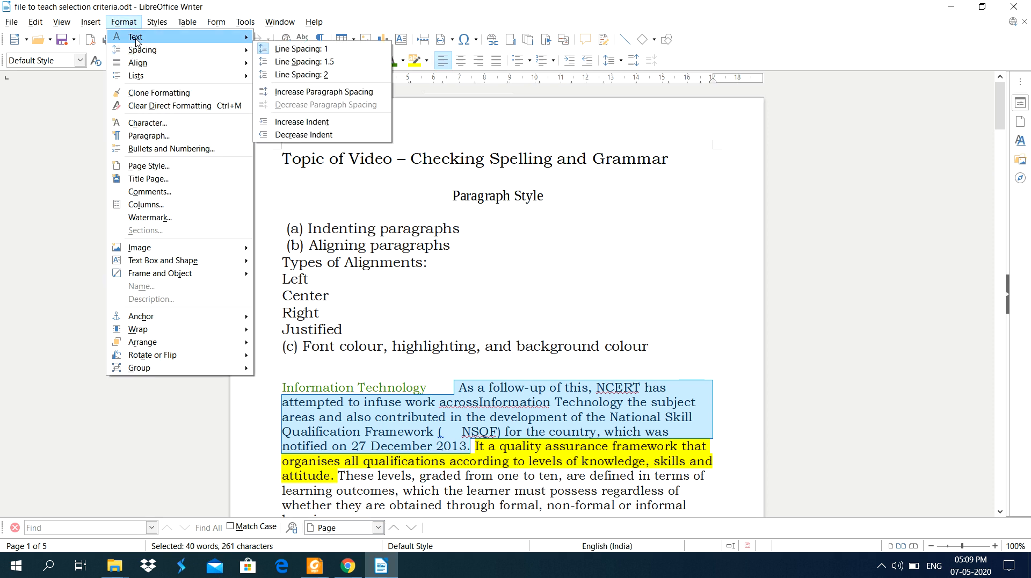
pyautogui.moveTo(137, 41)
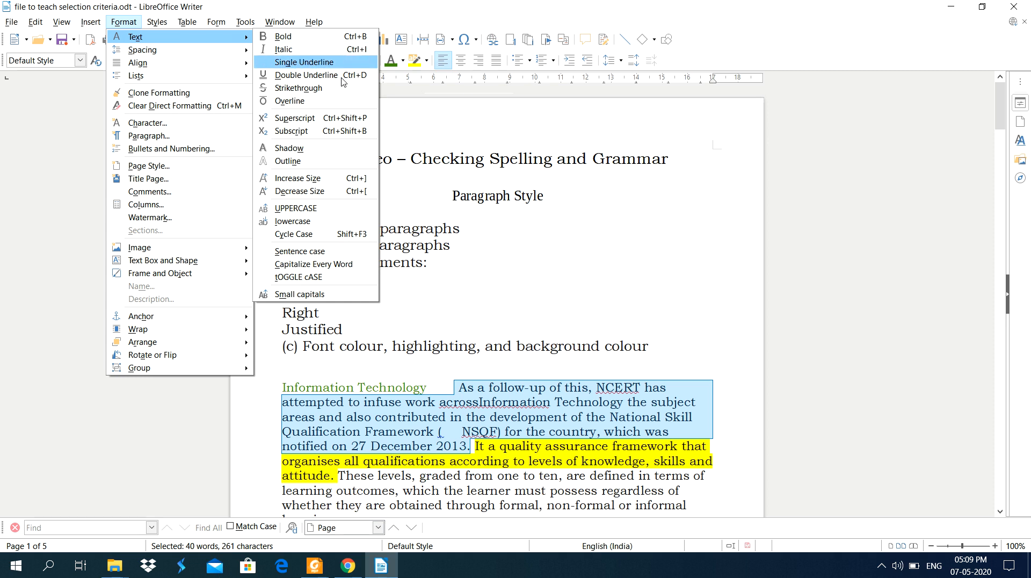
pyautogui.click(446, 243)
pyautogui.click(494, 366)
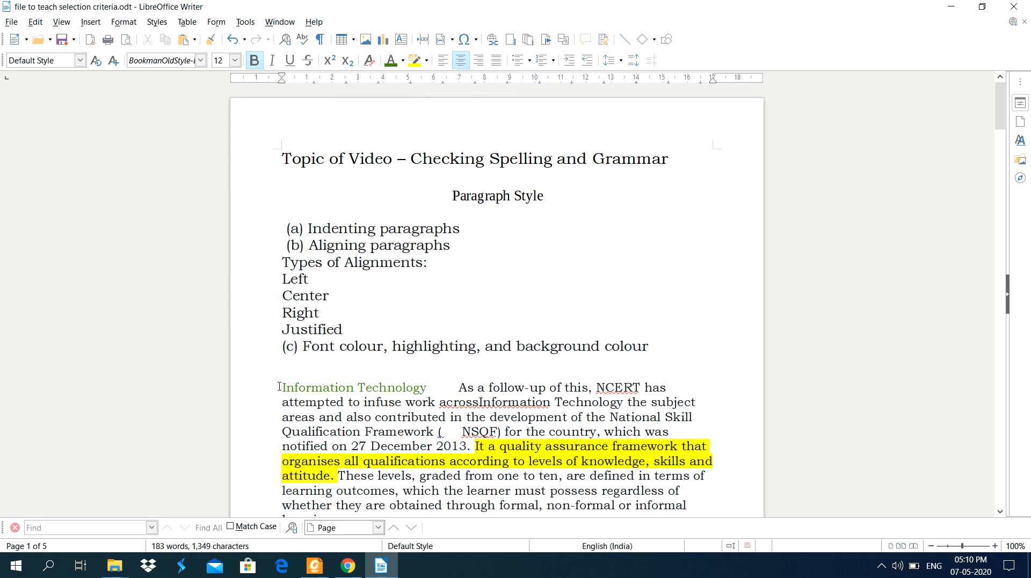
pyautogui.moveTo(279, 387); pyautogui.dragTo(406, 388)
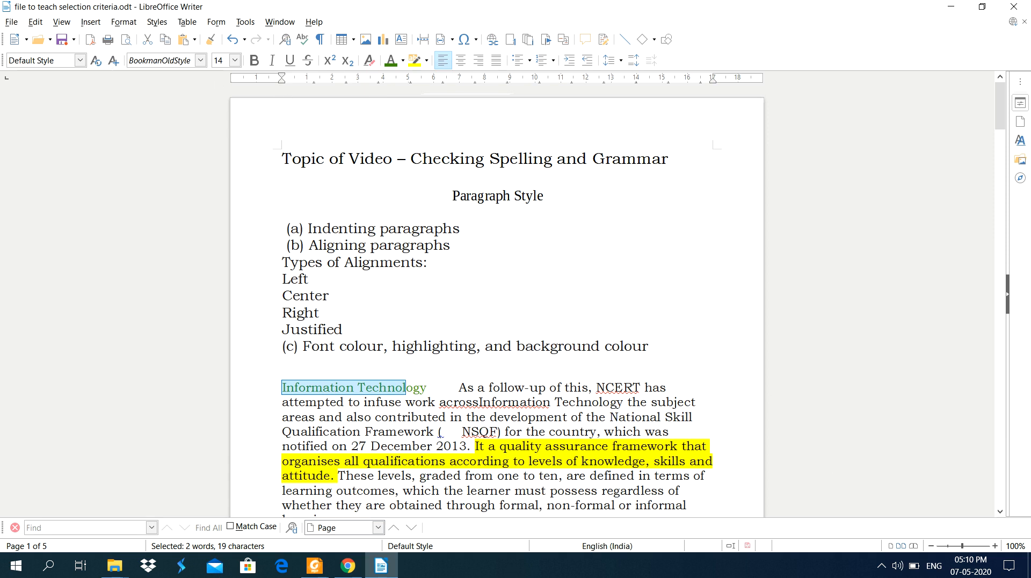
pyautogui.click(882, 566)
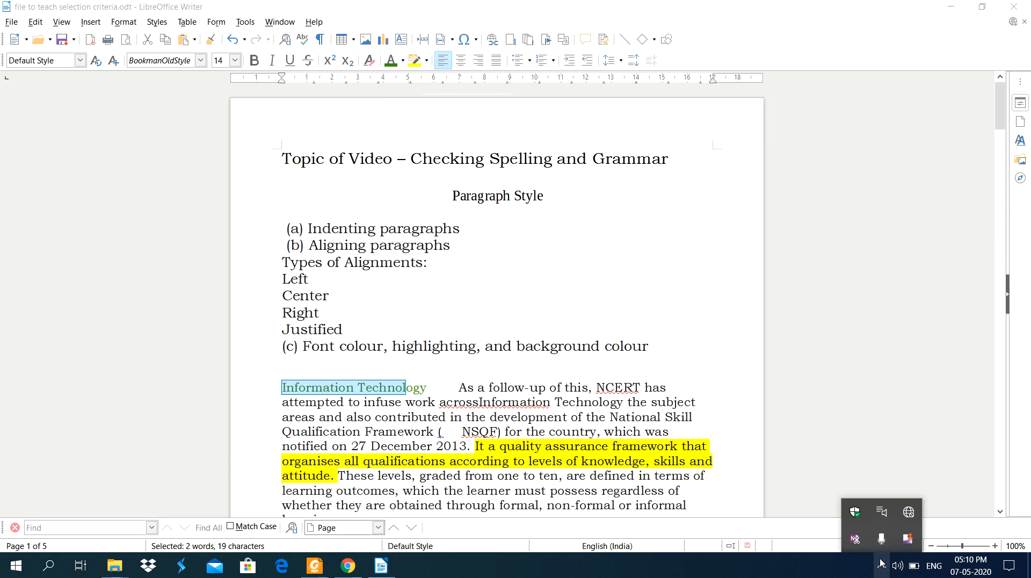